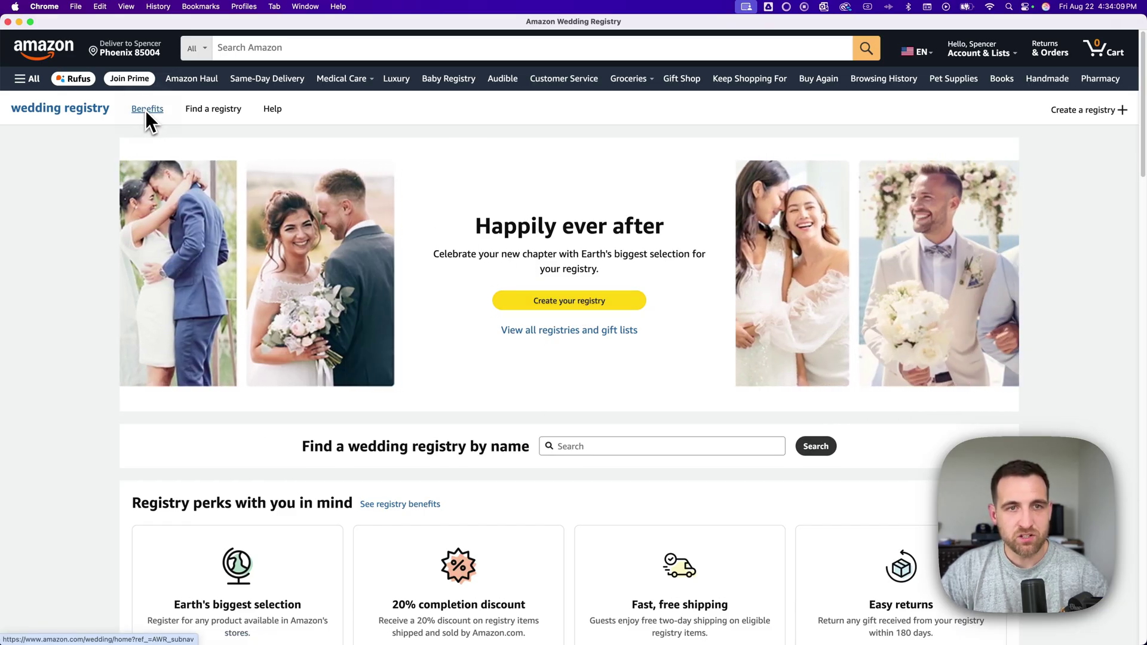
- Browse the registry benefits and discounts pages, then return to the wedding registry home page
click(147, 109)
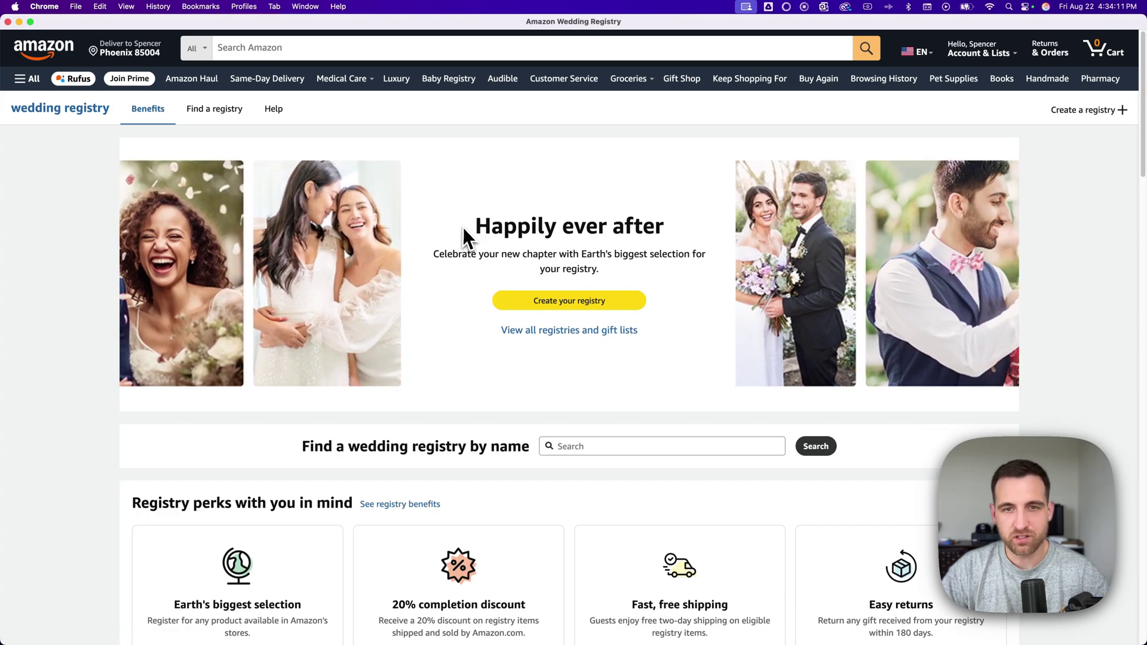
scroll(464, 229, down, 5)
scroll(463, 233, down, 4)
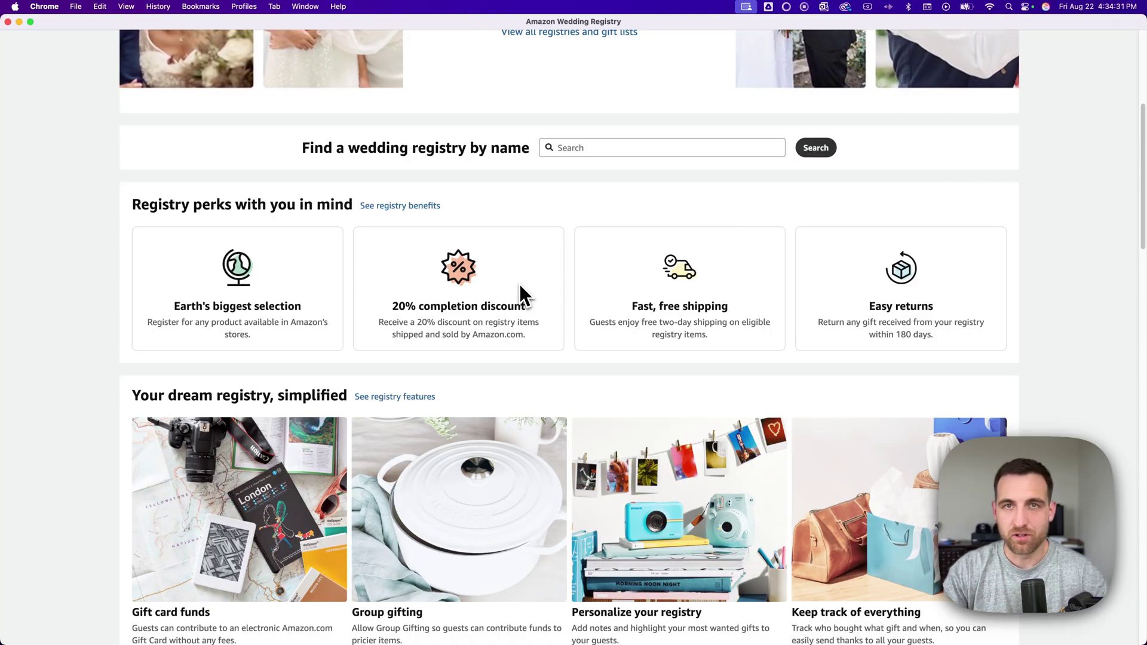
click(407, 207)
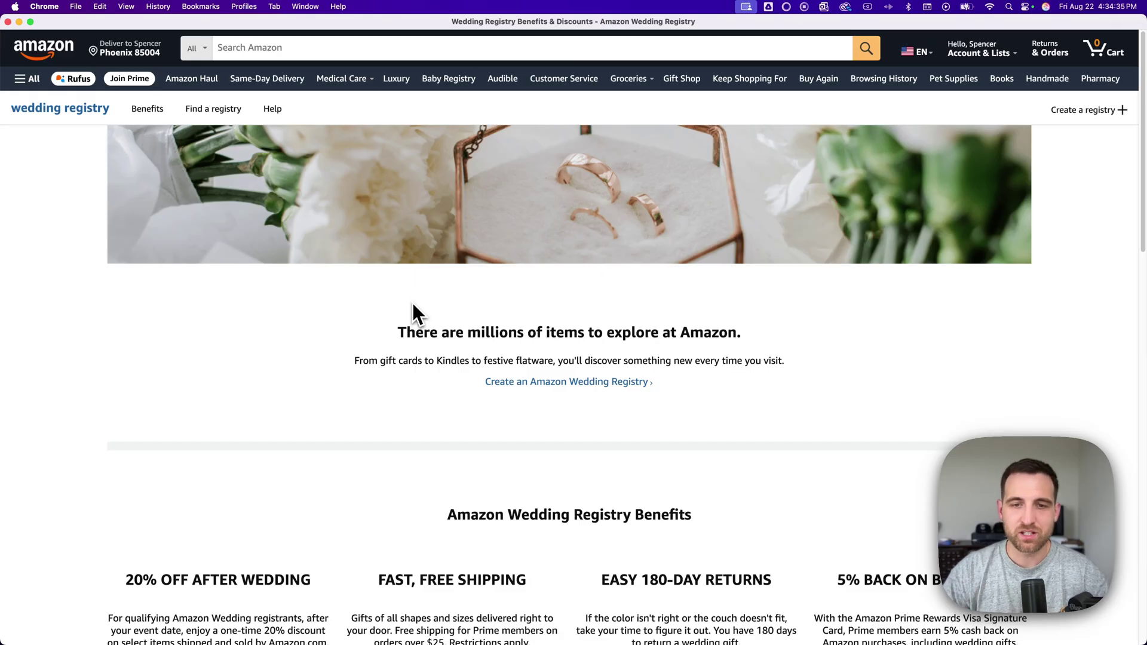
scroll(434, 315, down, 7)
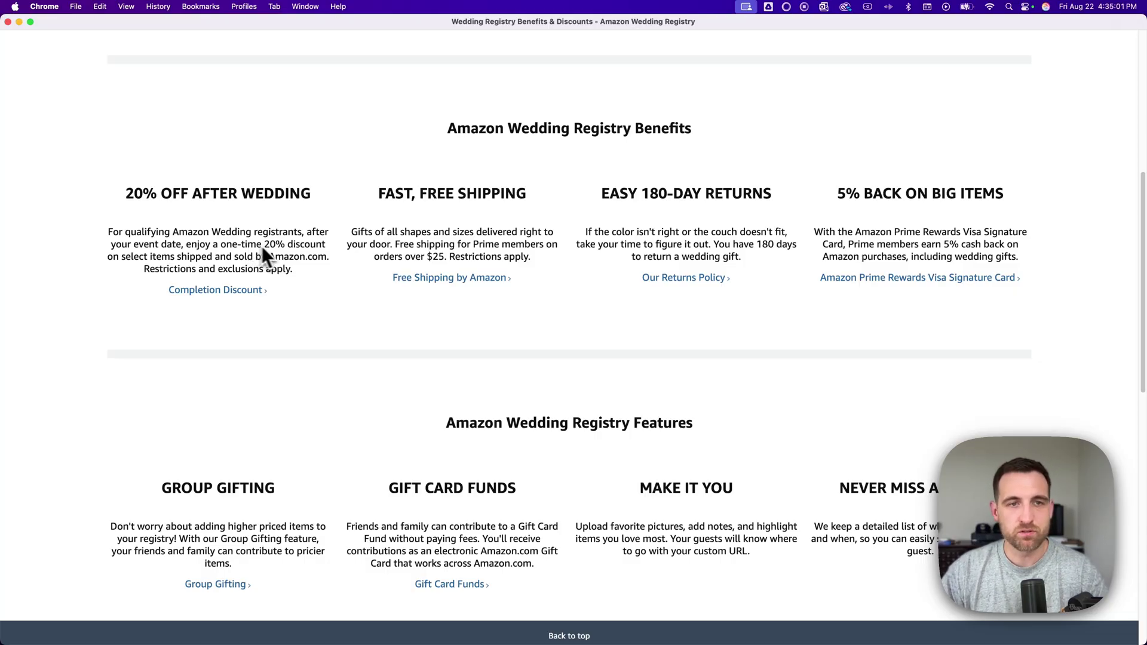
scroll(282, 248, up, 3)
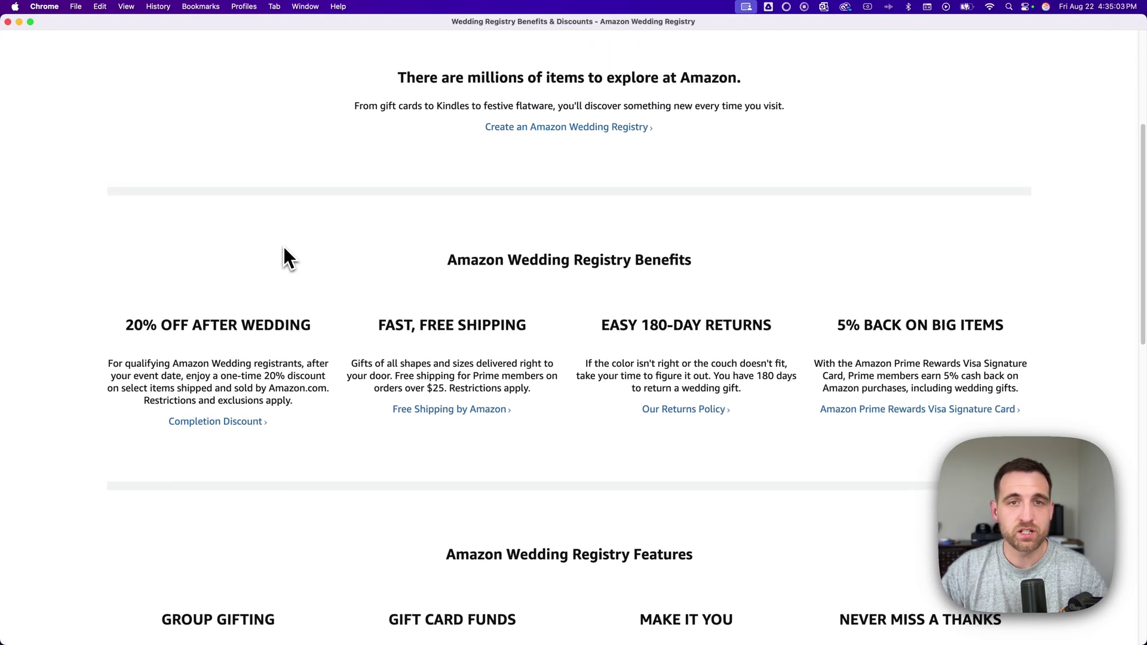
scroll(285, 248, up, 5)
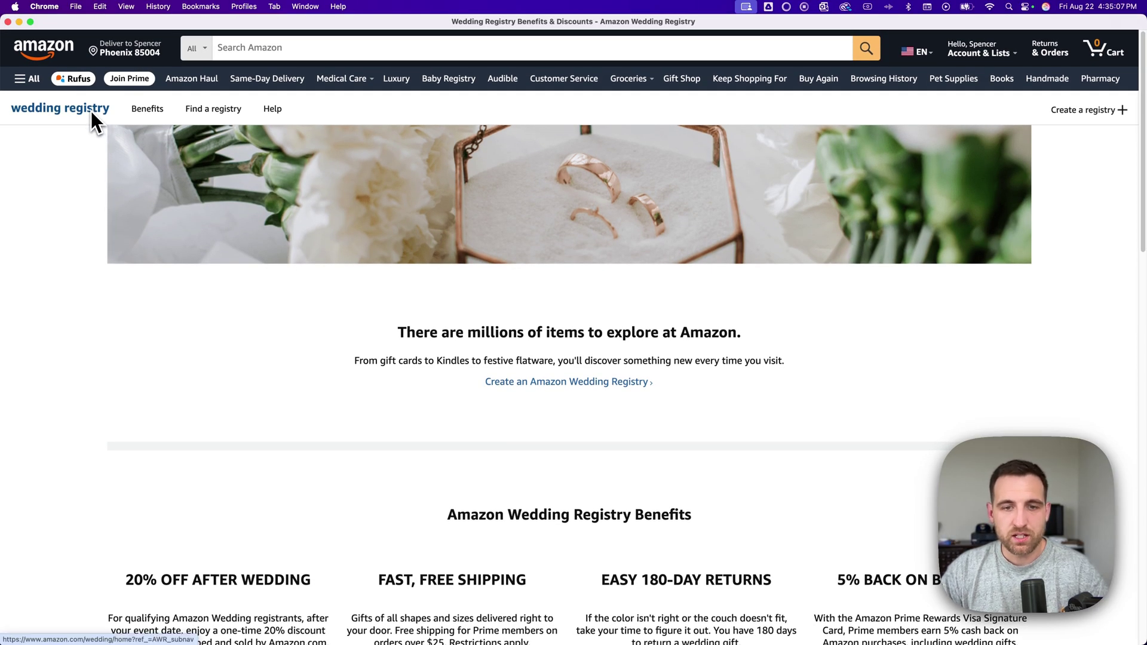
click(90, 110)
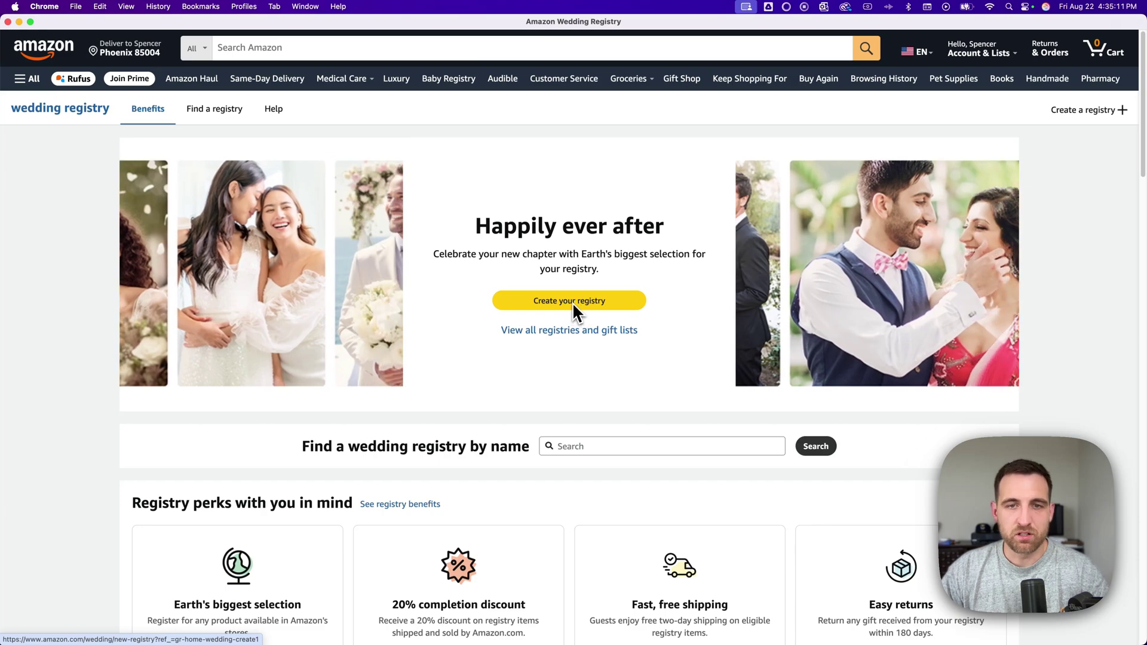
- Start a new registry with Wedding as the occasion and enter the partner's first and last name
click(573, 303)
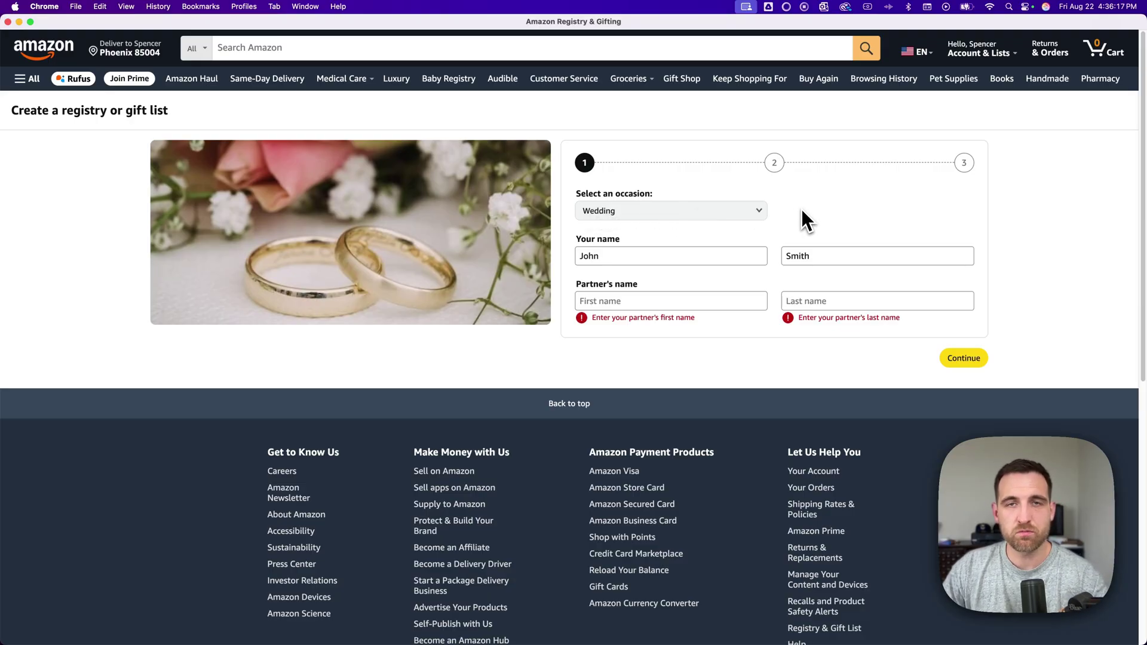
click(694, 214)
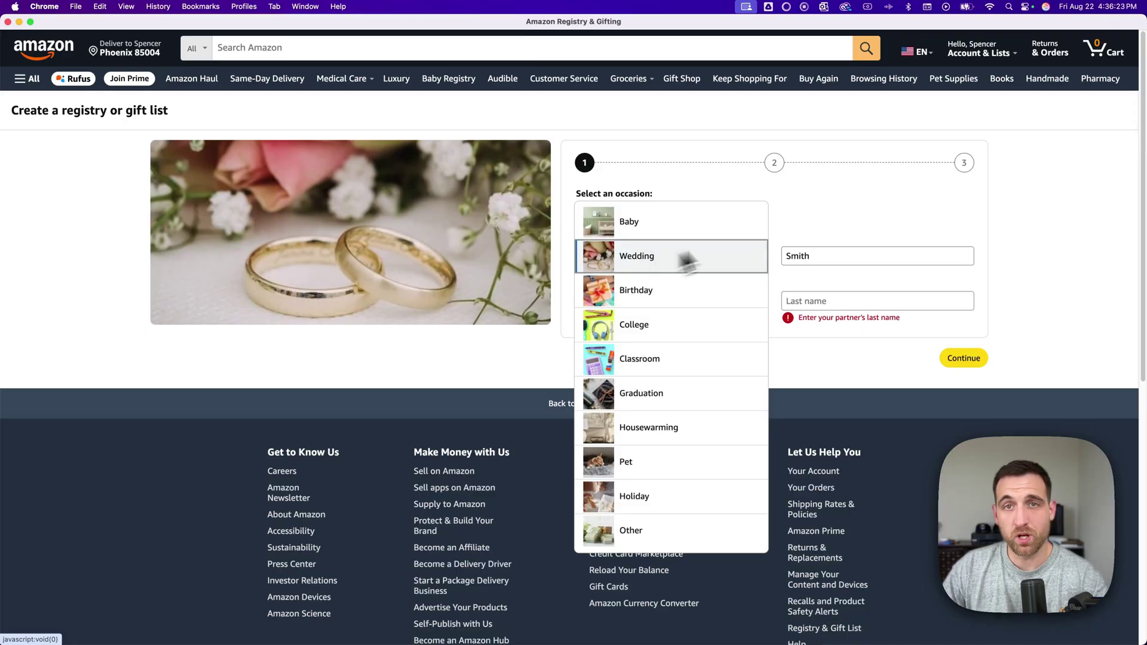
click(808, 210)
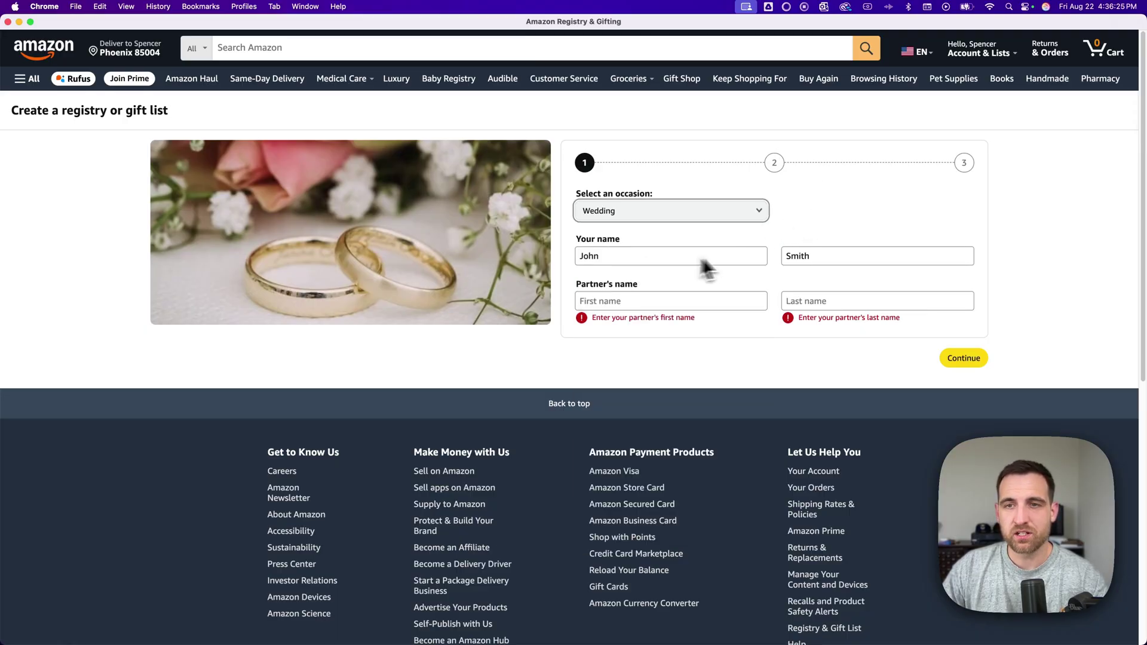
click(643, 300)
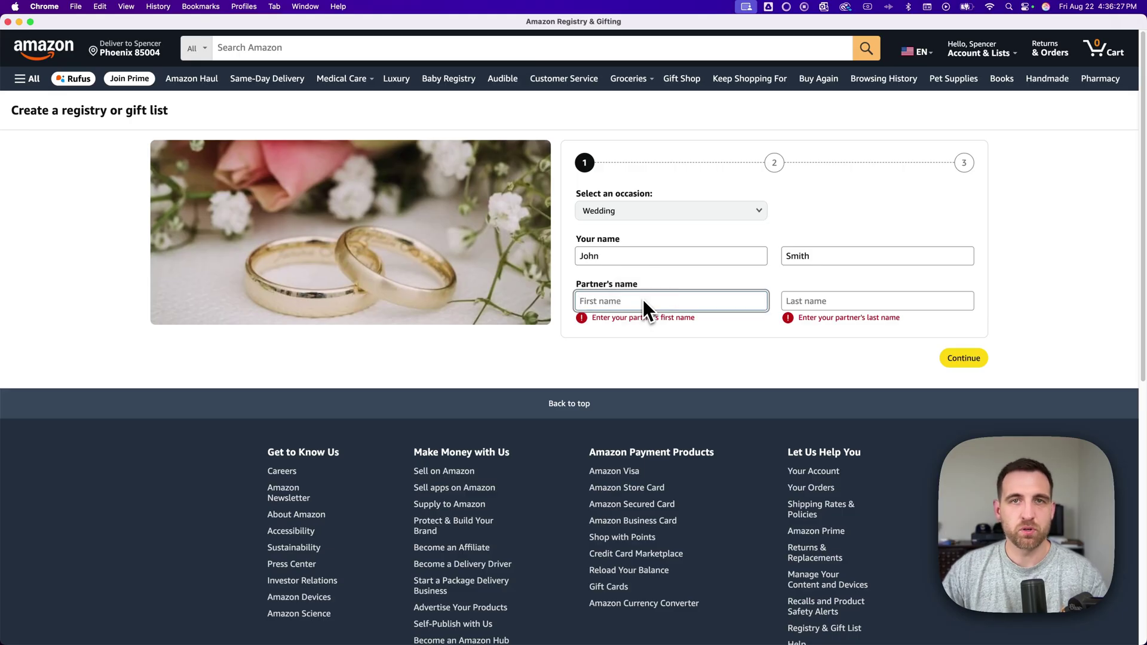
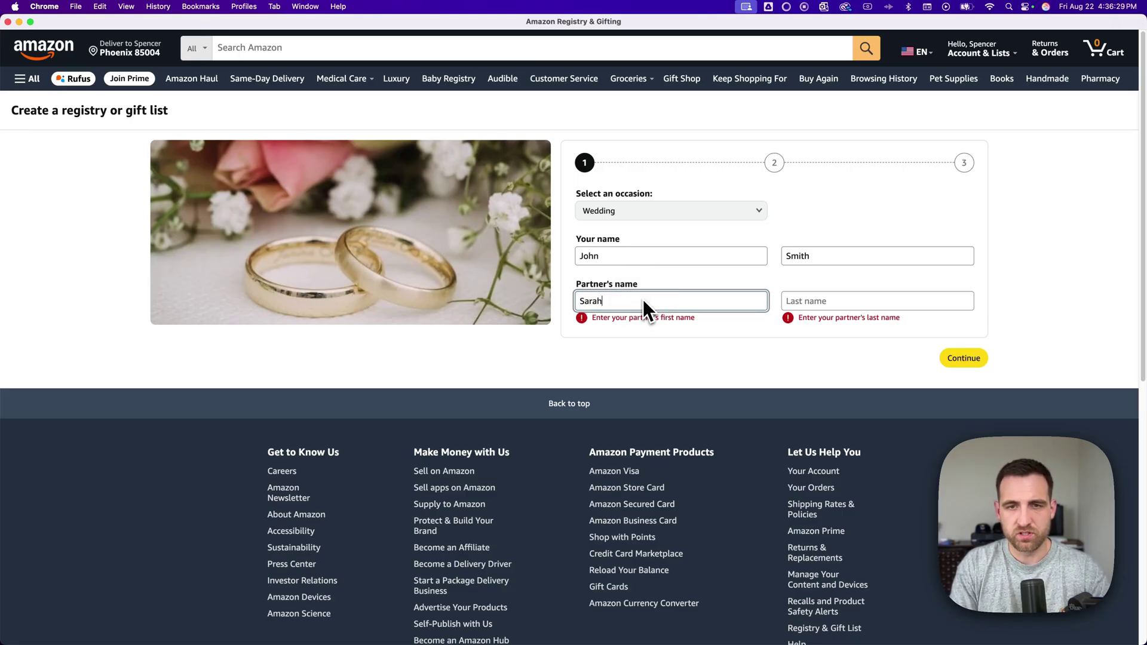
key(Tab)
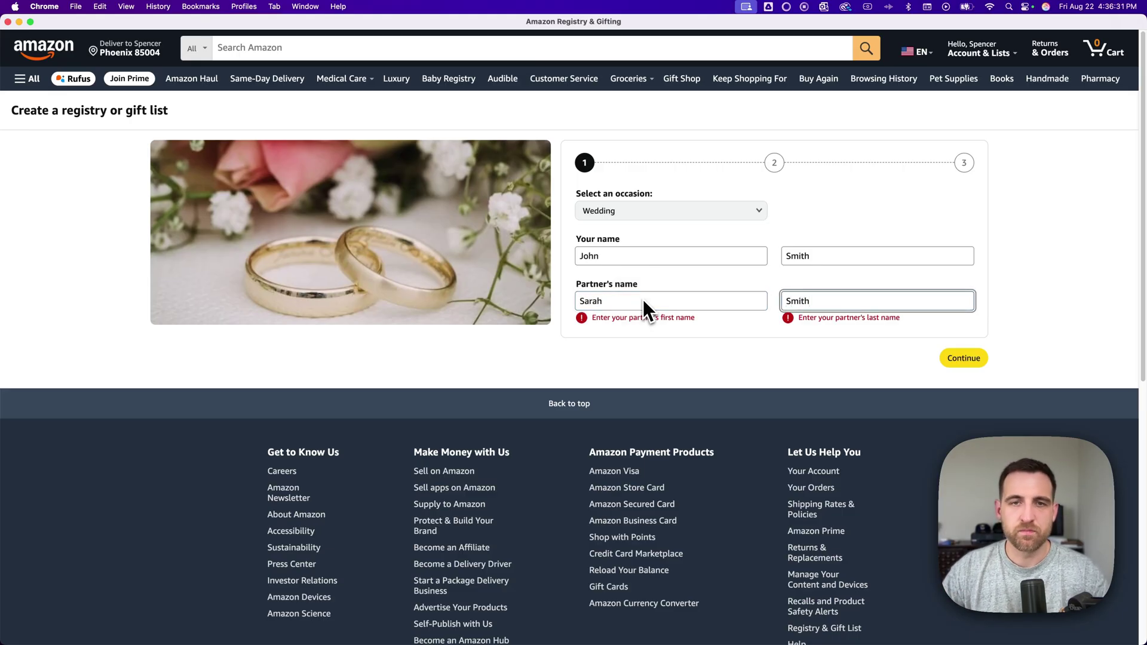
- Continue to event details and pick October 1, 2025 as the wedding date
click(959, 361)
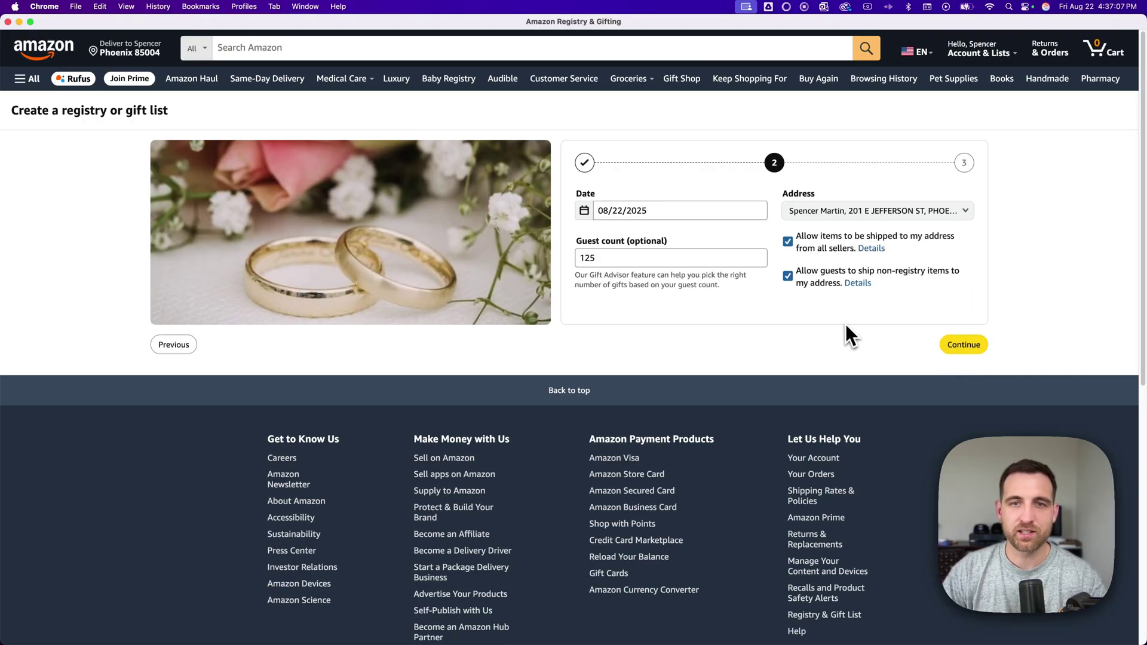
click(625, 212)
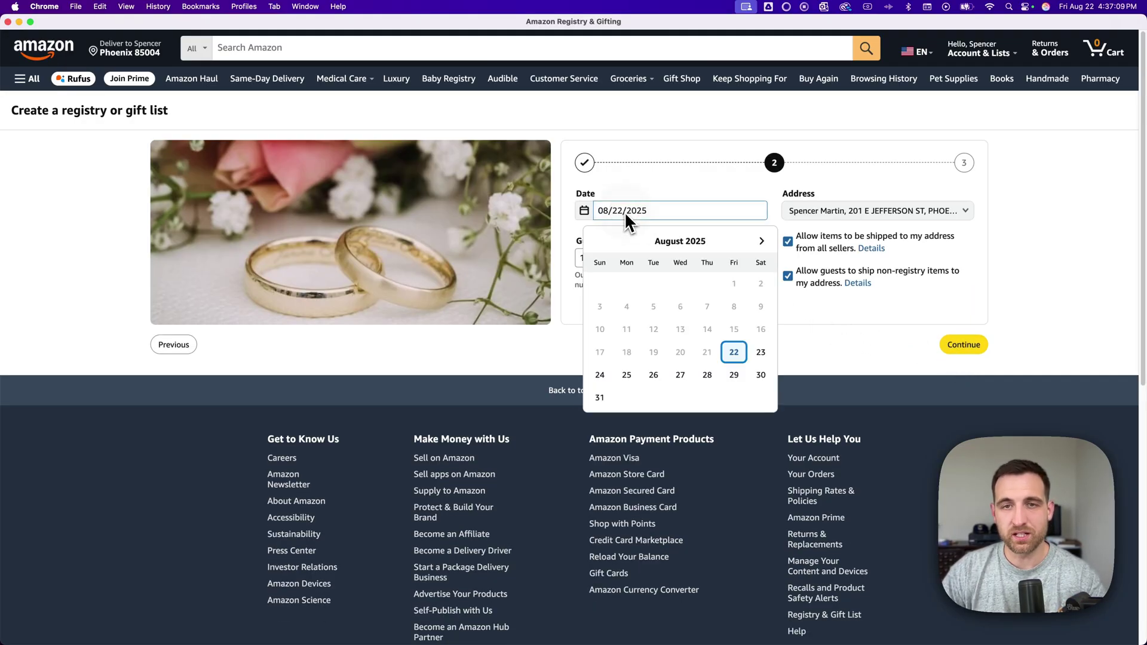
click(760, 241)
click(761, 241)
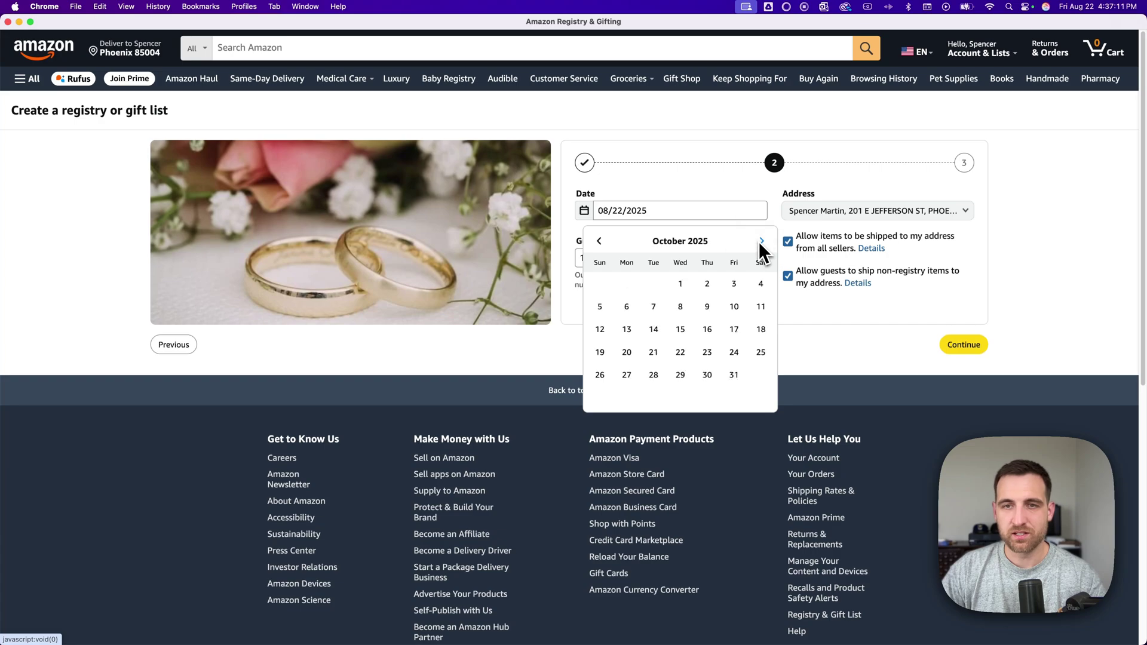
click(685, 285)
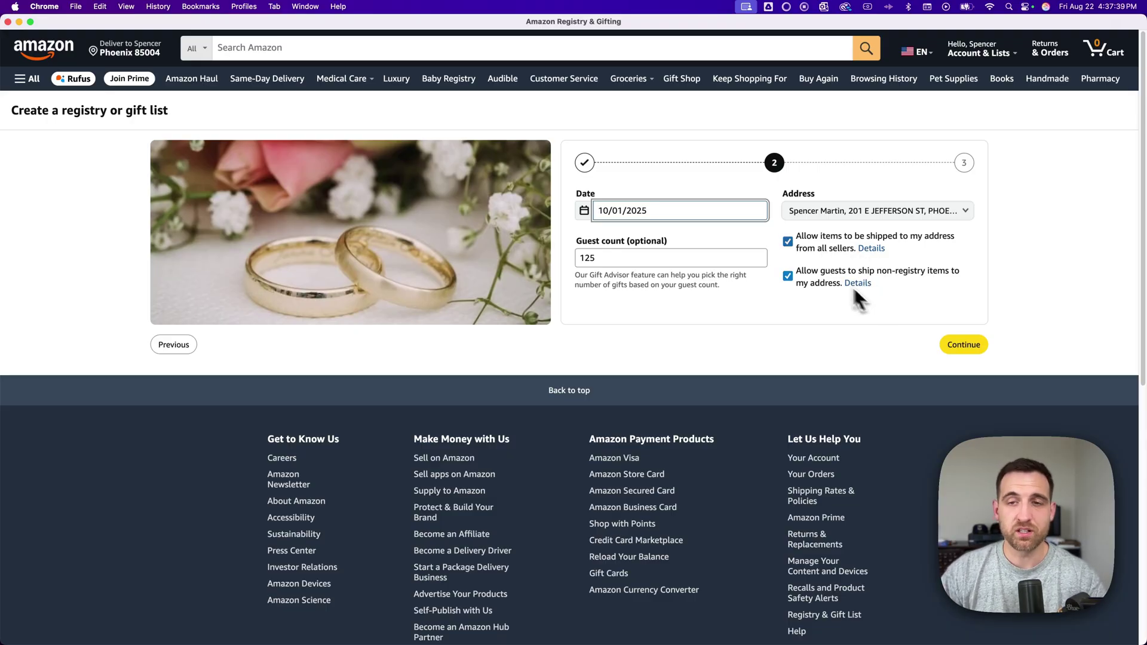
- Continue from event details to the registry's privacy step
click(954, 345)
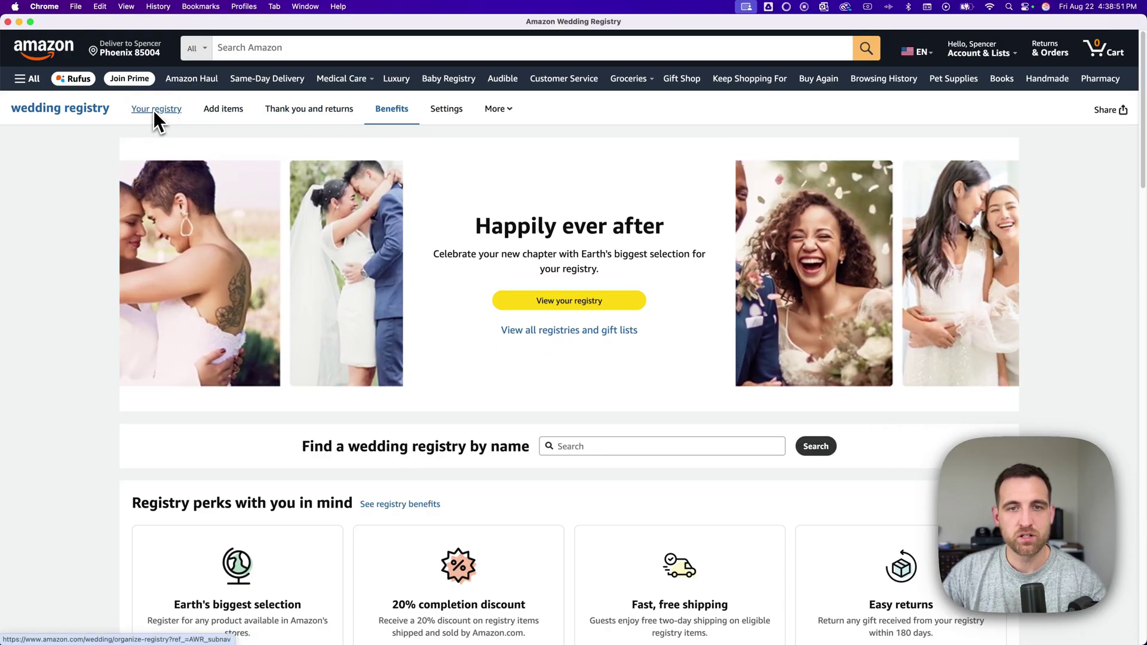
- Open 'Your registry' and scroll through the $1,000 Gift Card Fund and purchase summary
click(153, 110)
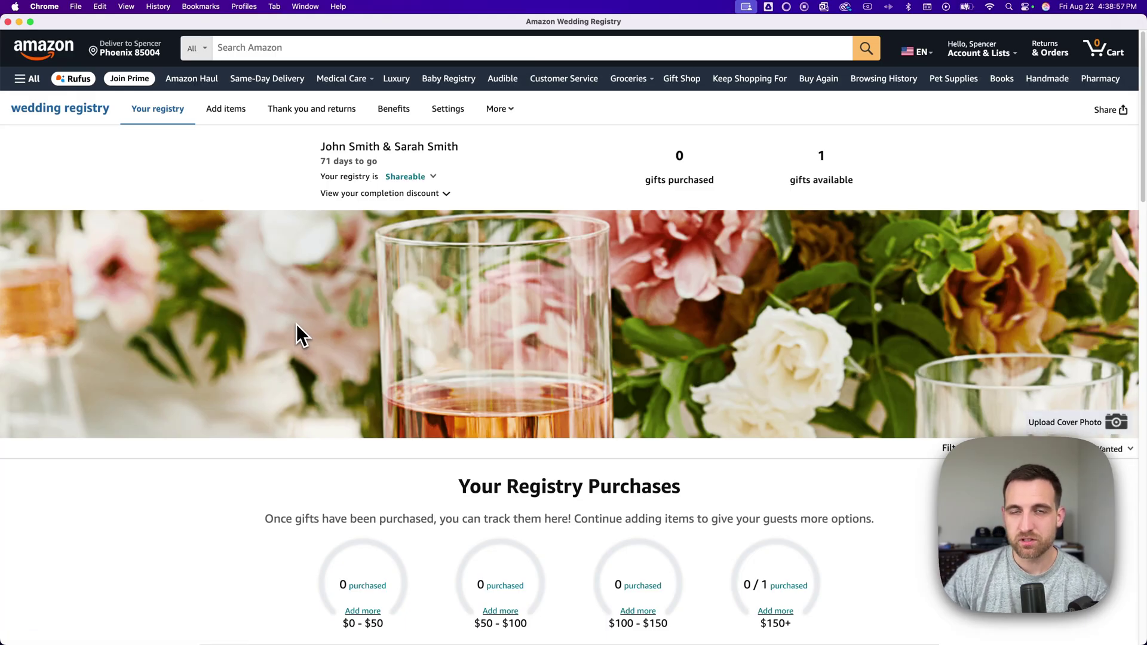
scroll(298, 326, down, 7)
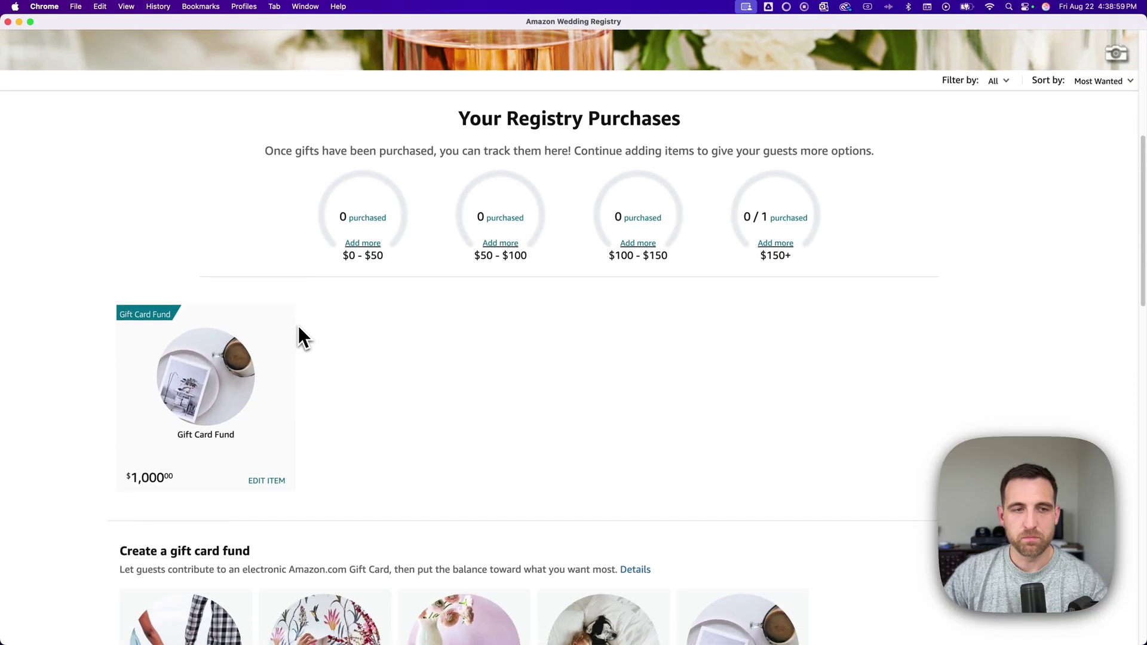
scroll(299, 328, down, 1)
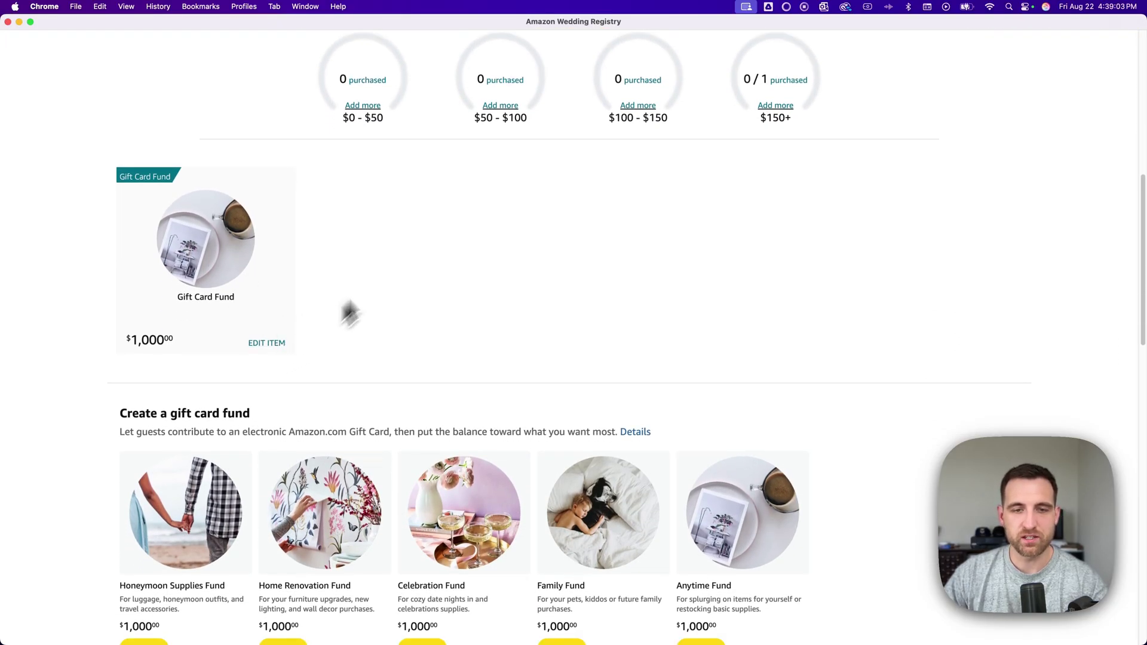
scroll(426, 205, down, 5)
scroll(425, 206, down, 3)
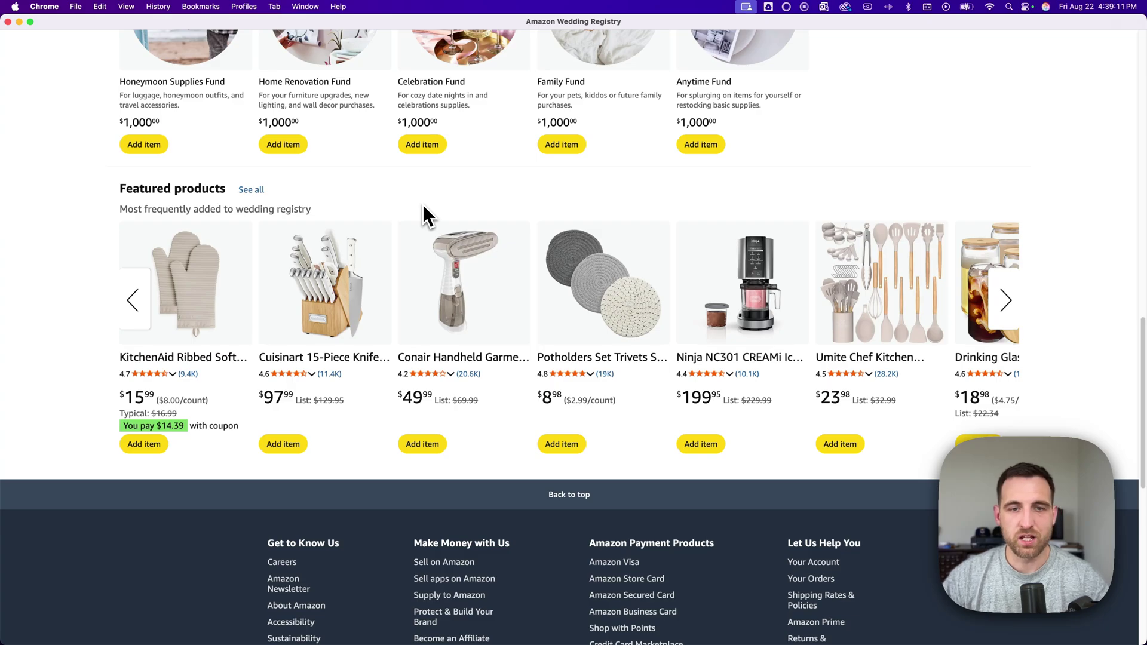
scroll(473, 444, up, 1)
scroll(476, 442, up, 10)
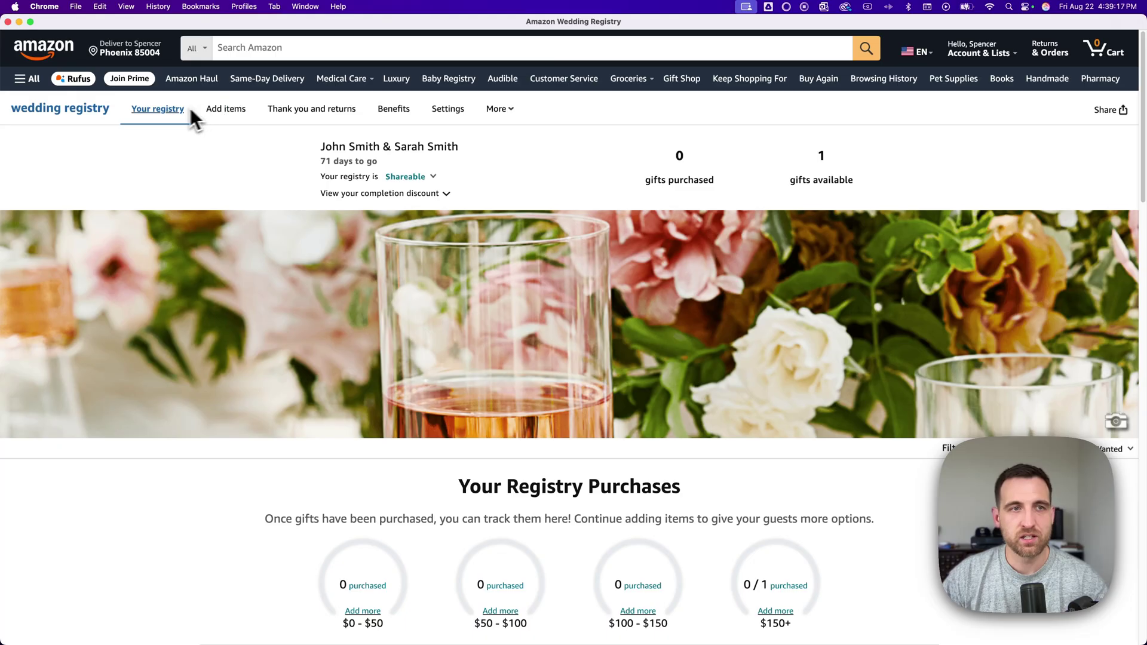
- Open the thank you list, then switch to the Benefits page and browse its registry perks
click(303, 110)
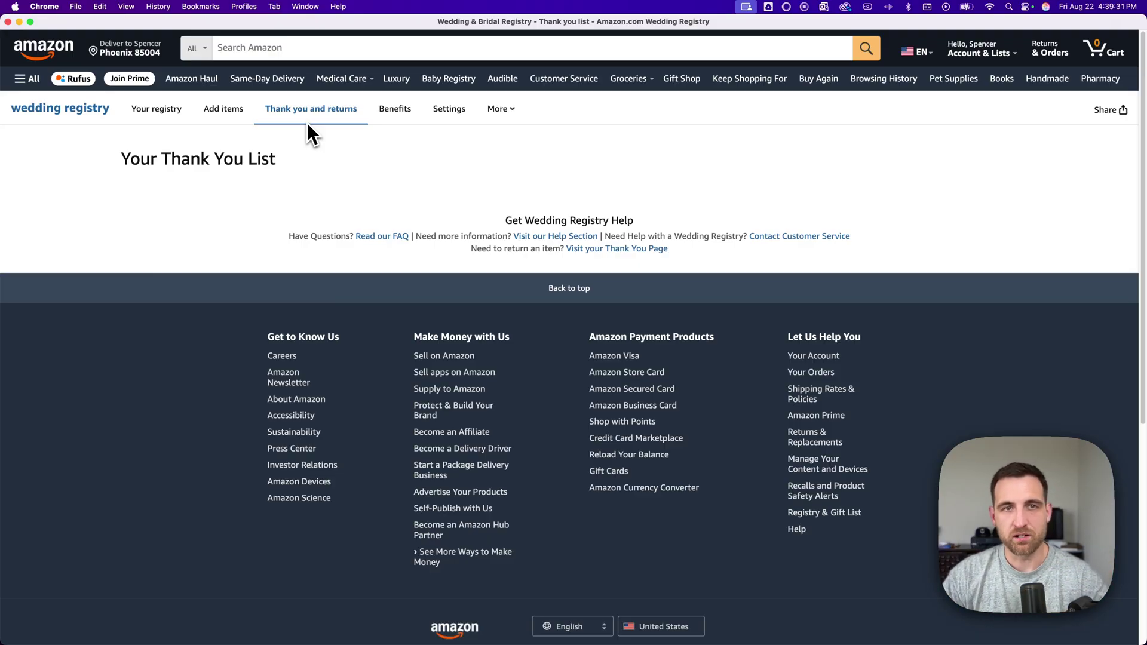
click(407, 111)
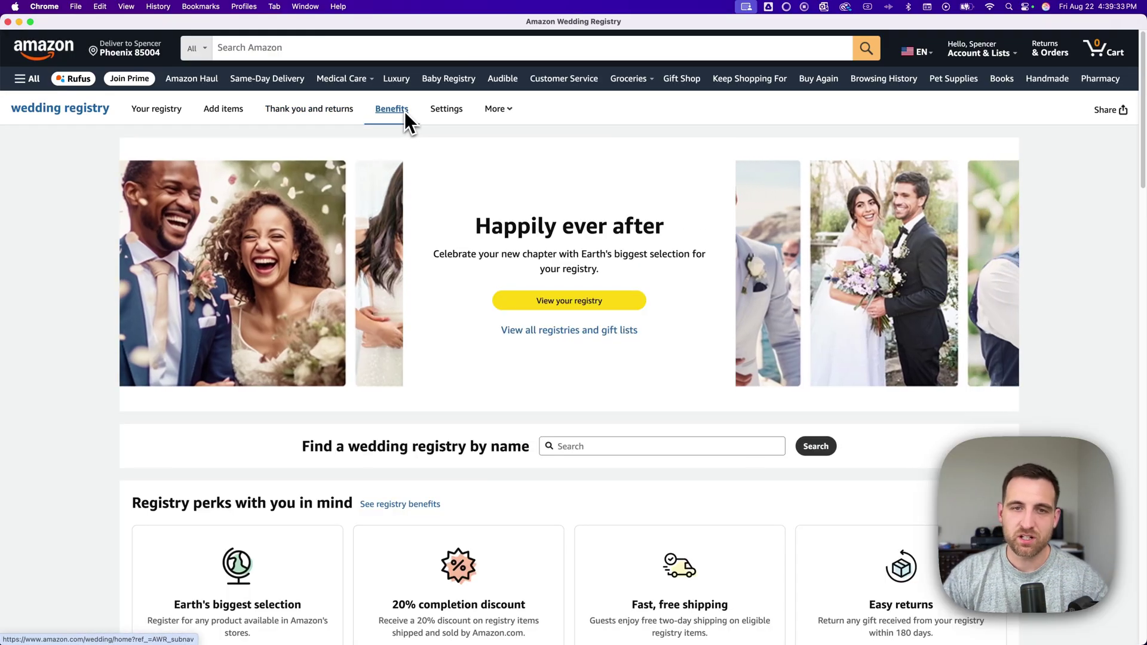
scroll(468, 209, down, 5)
scroll(434, 202, down, 3)
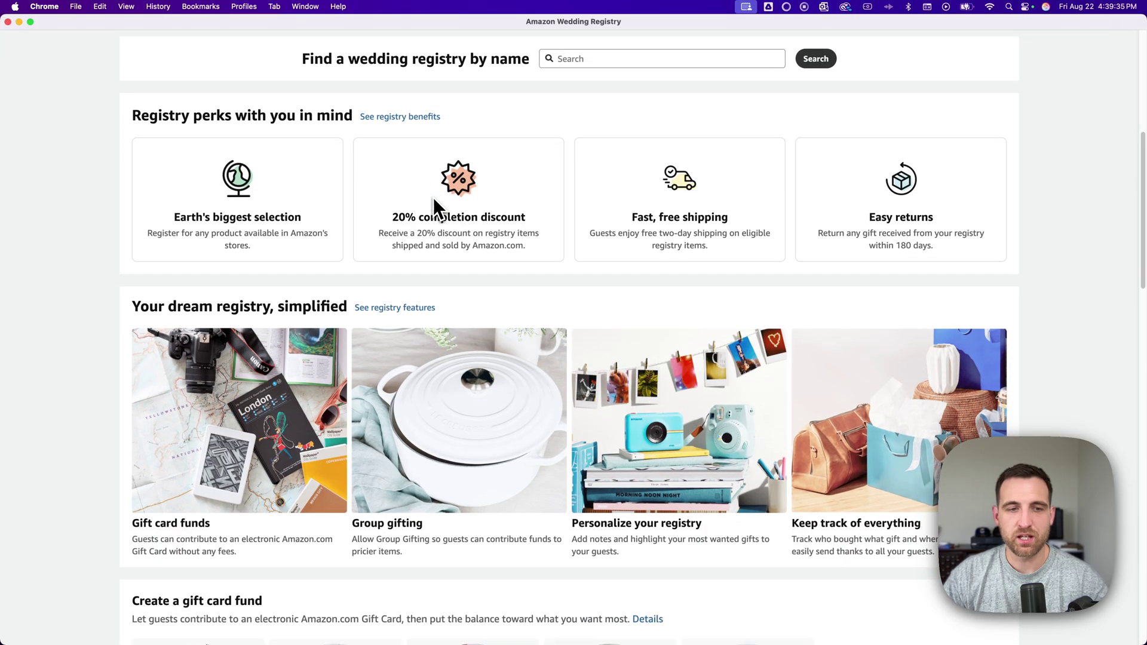
scroll(448, 206, down, 5)
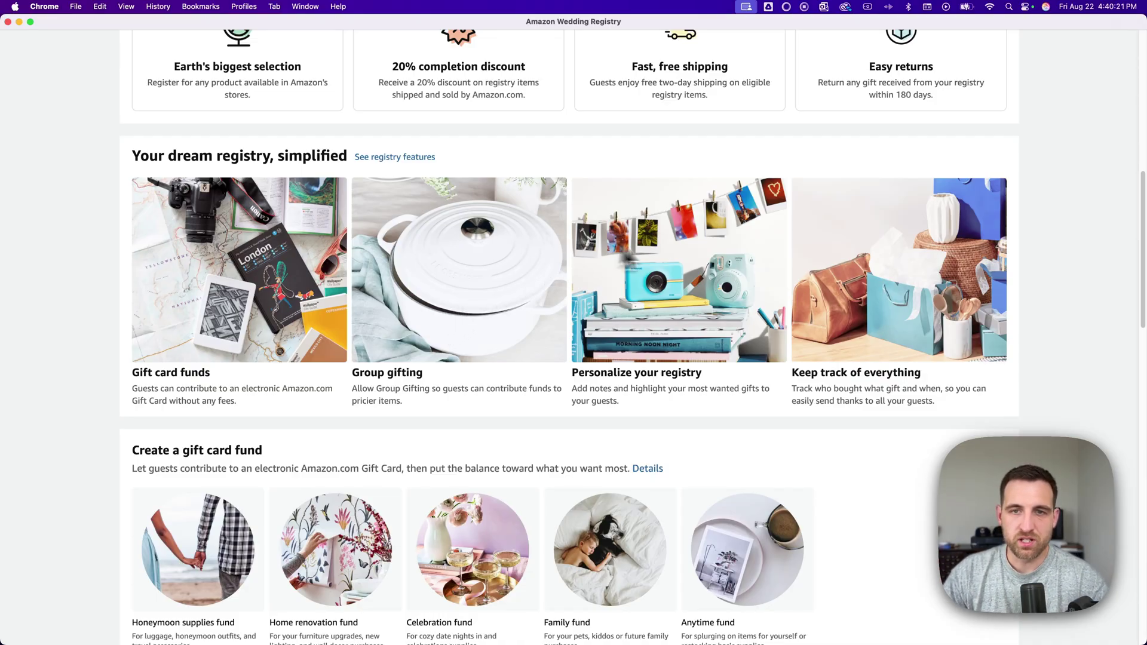
scroll(623, 356, up, 1)
scroll(623, 356, up, 10)
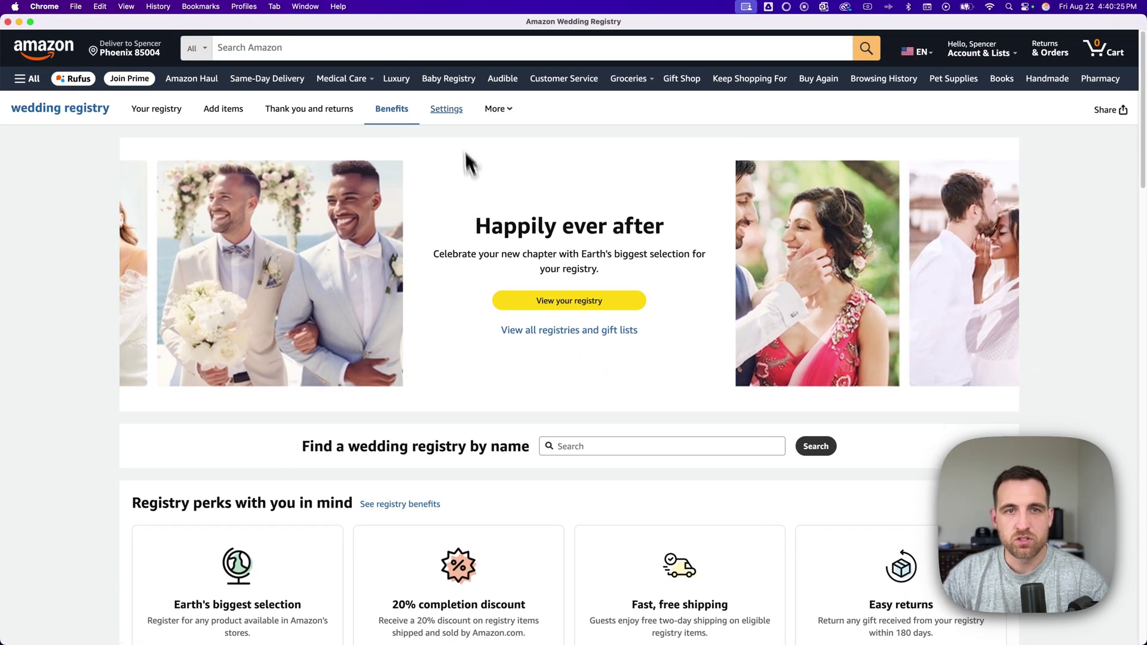
click(451, 110)
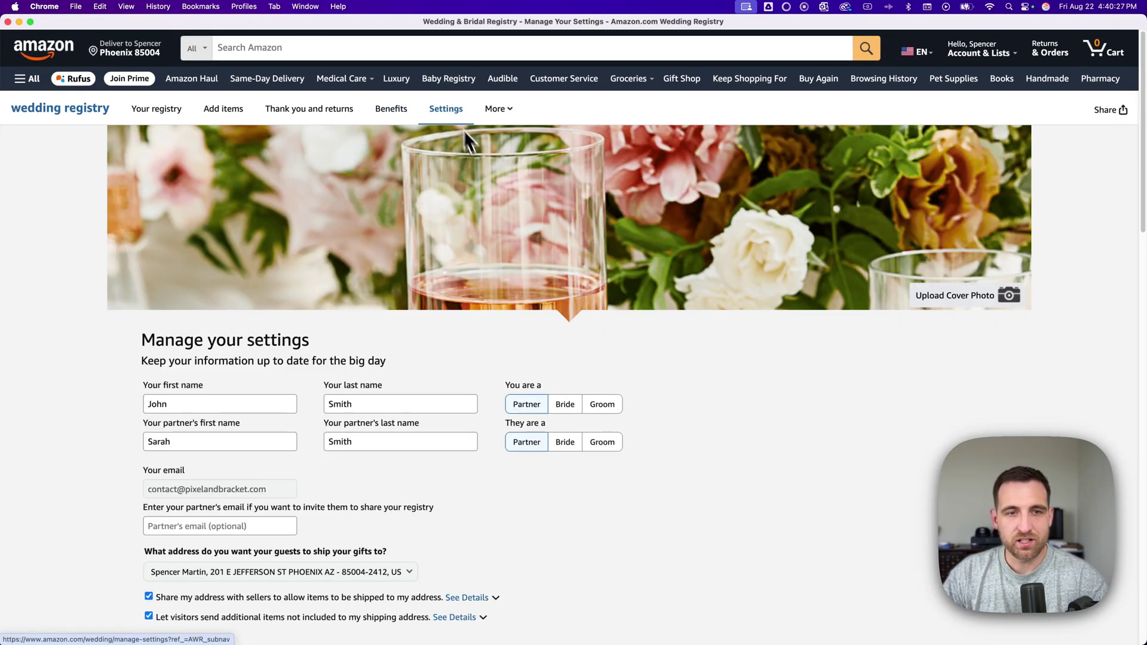
scroll(673, 363, down, 5)
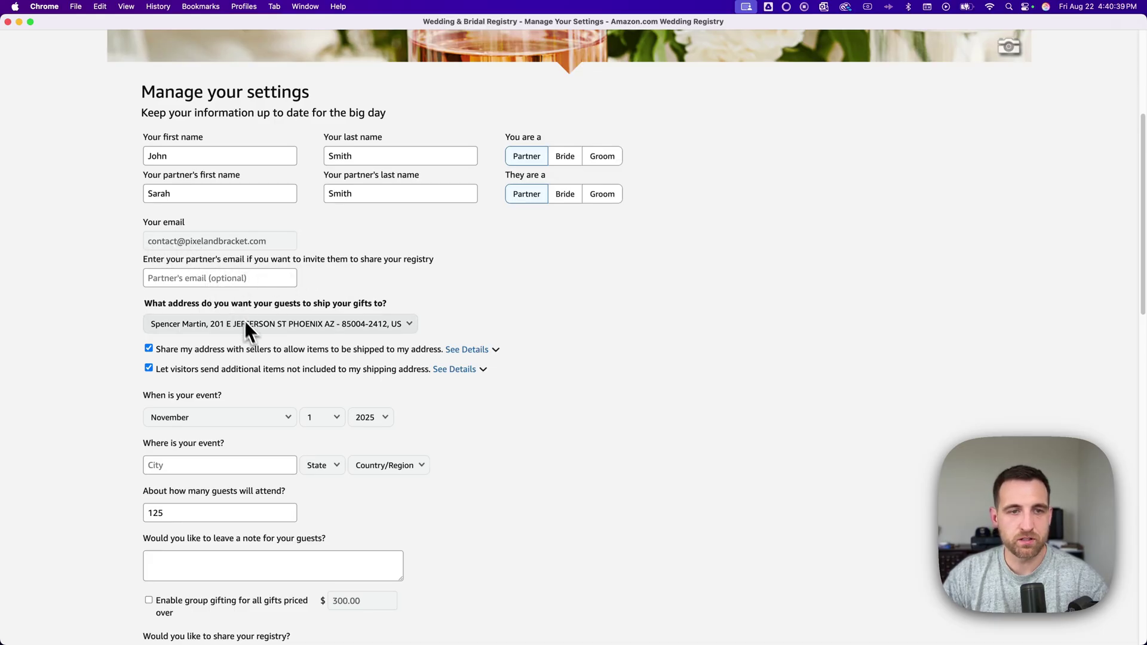
scroll(248, 355, down, 2)
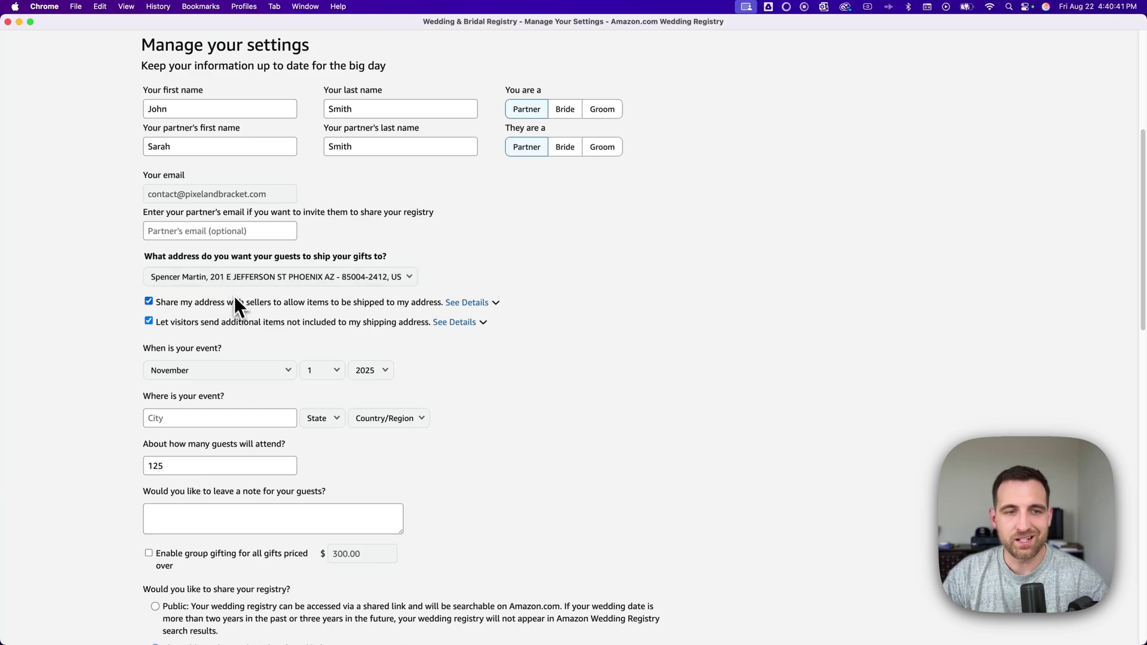
scroll(276, 304, down, 6)
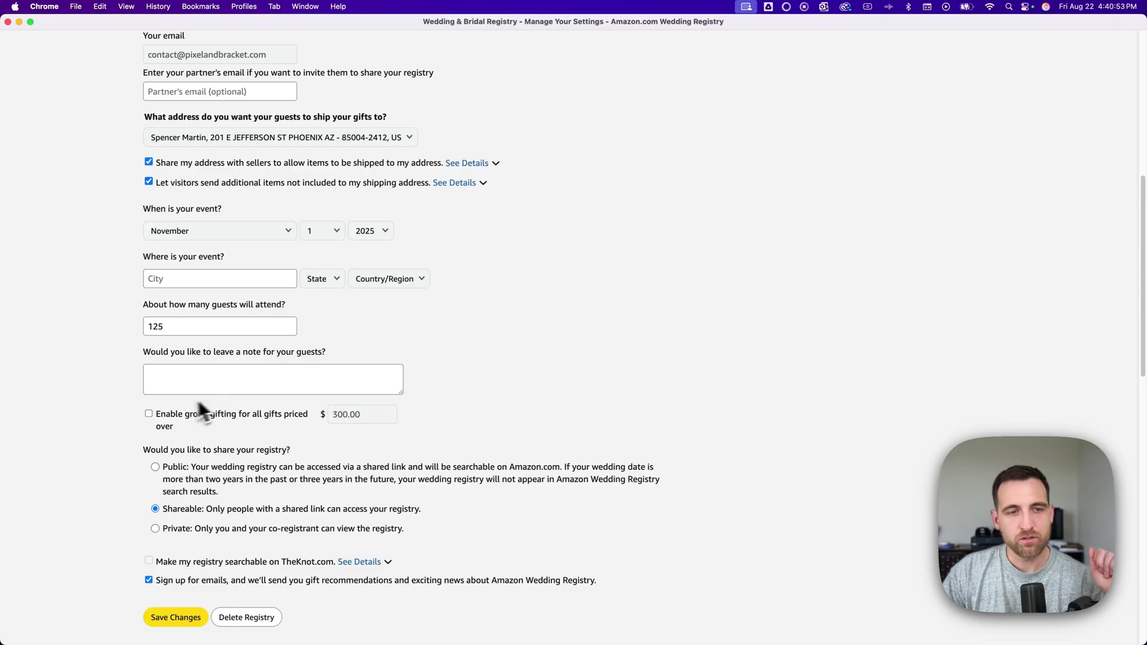
scroll(179, 406, down, 2)
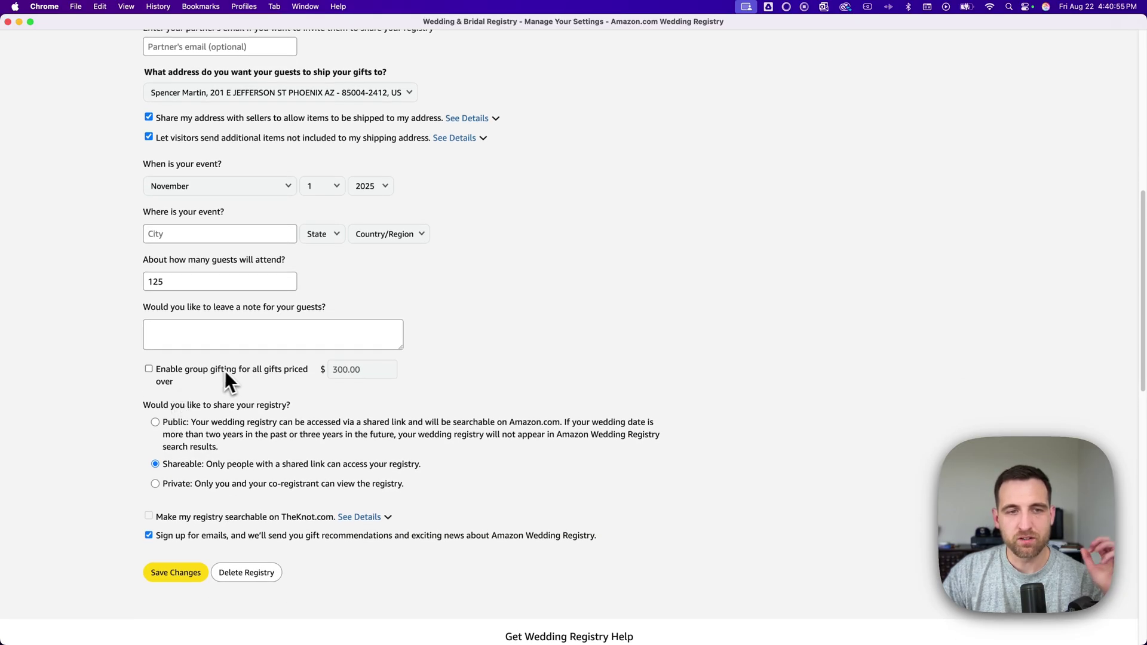
- Enable group gifting for gifts over $100.00 and try saving the settings
click(149, 369)
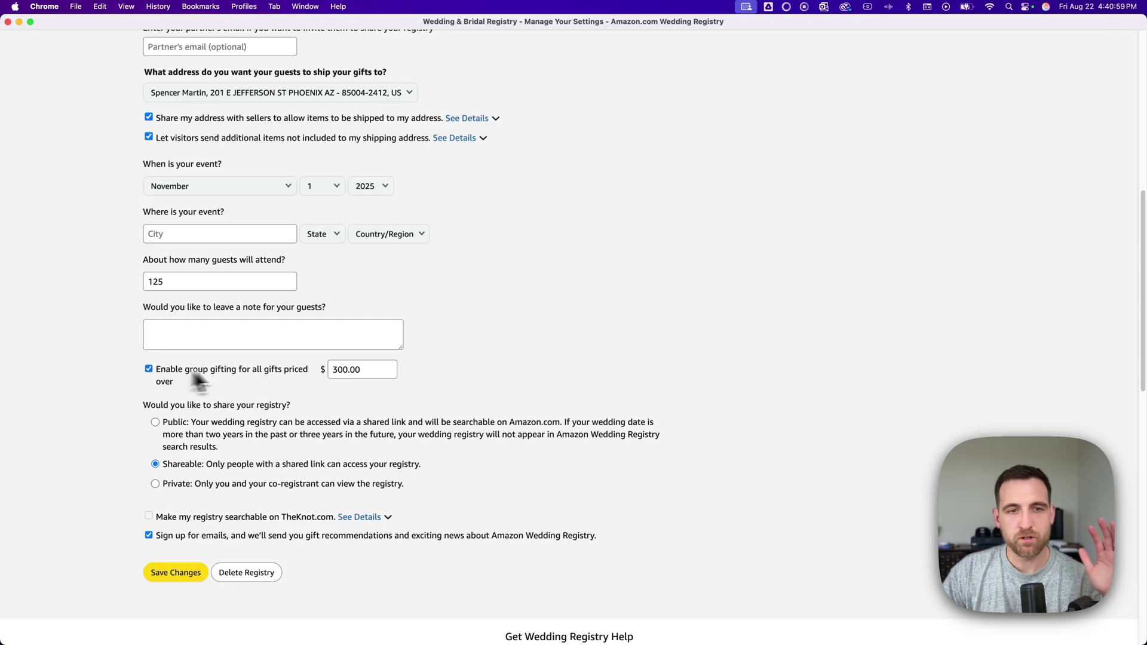
click(340, 370)
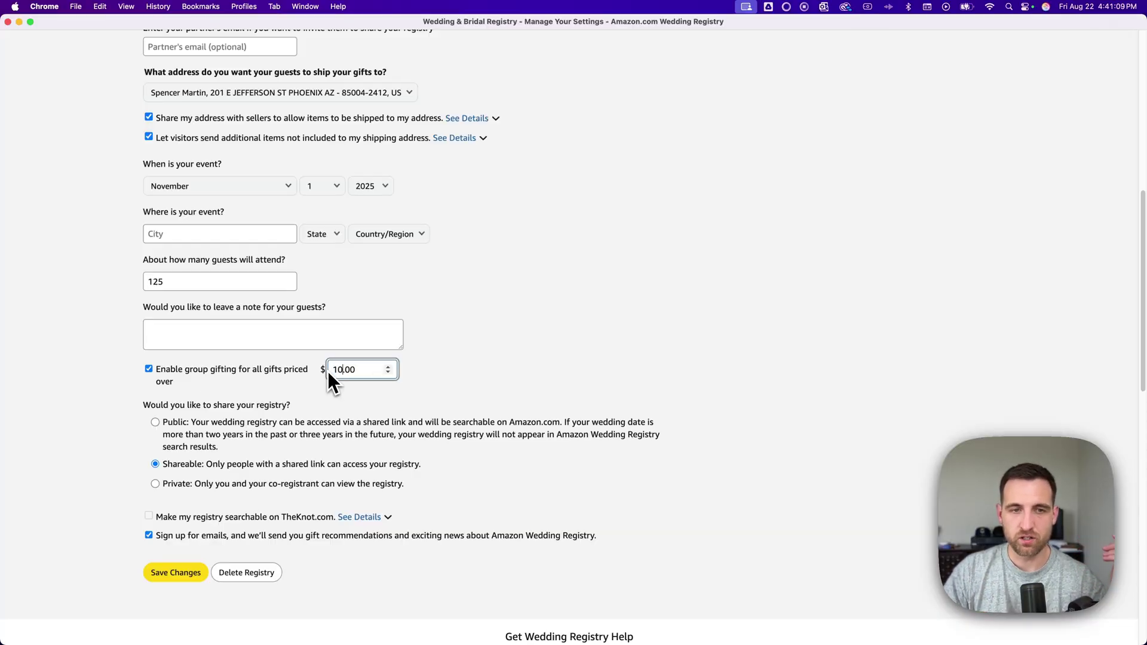
click(485, 371)
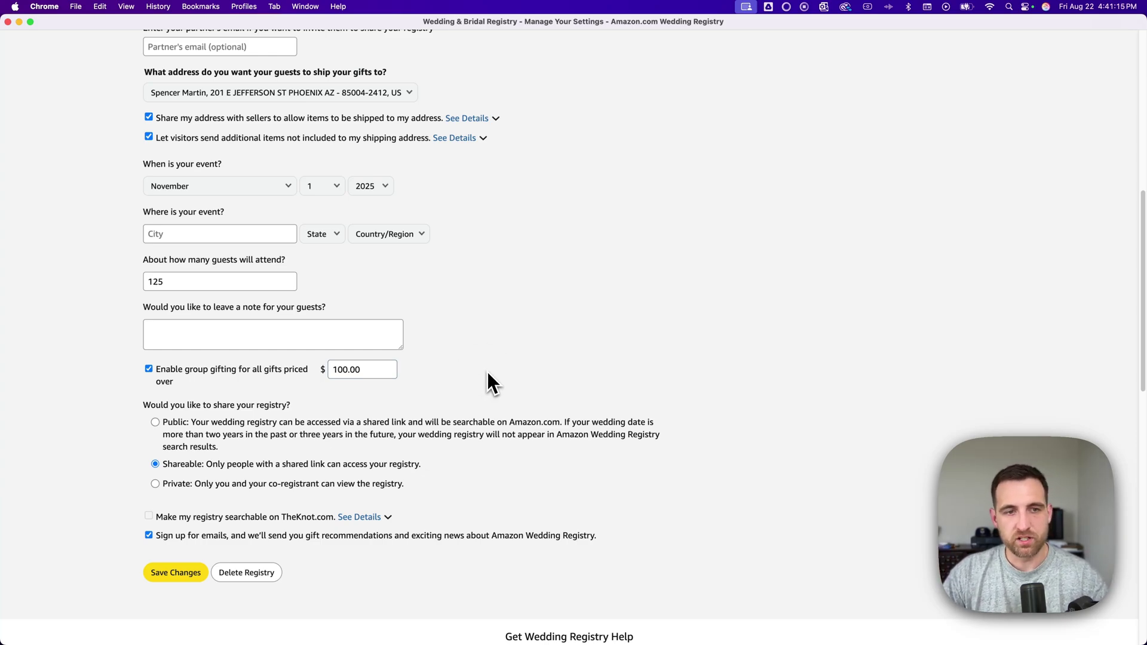
scroll(199, 427, down, 2)
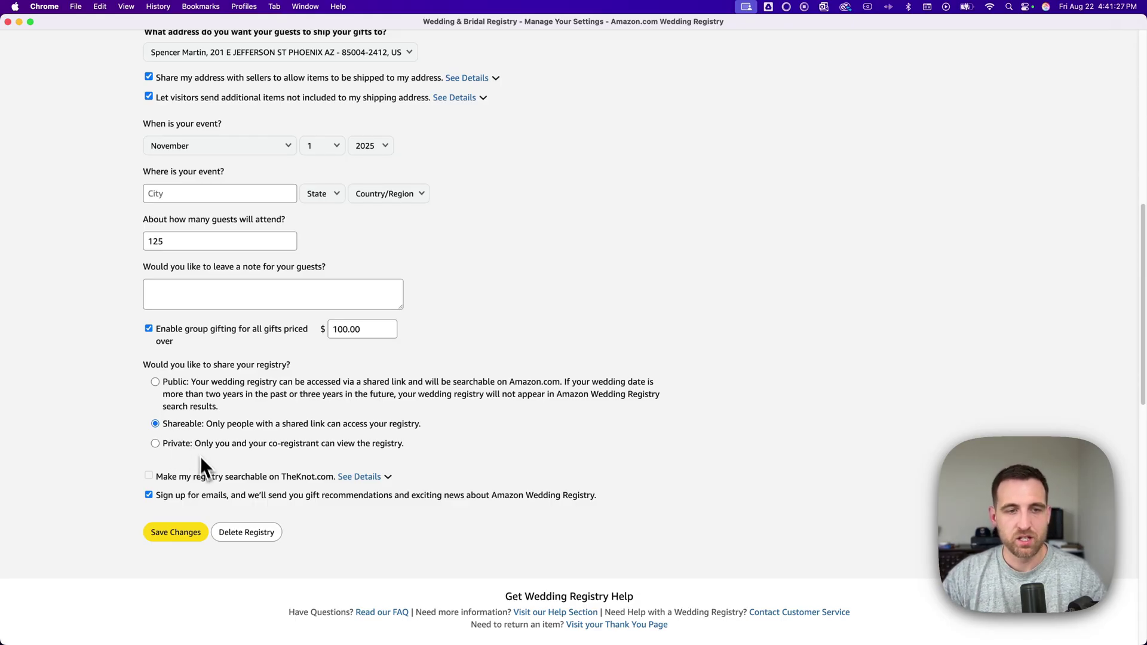
click(176, 532)
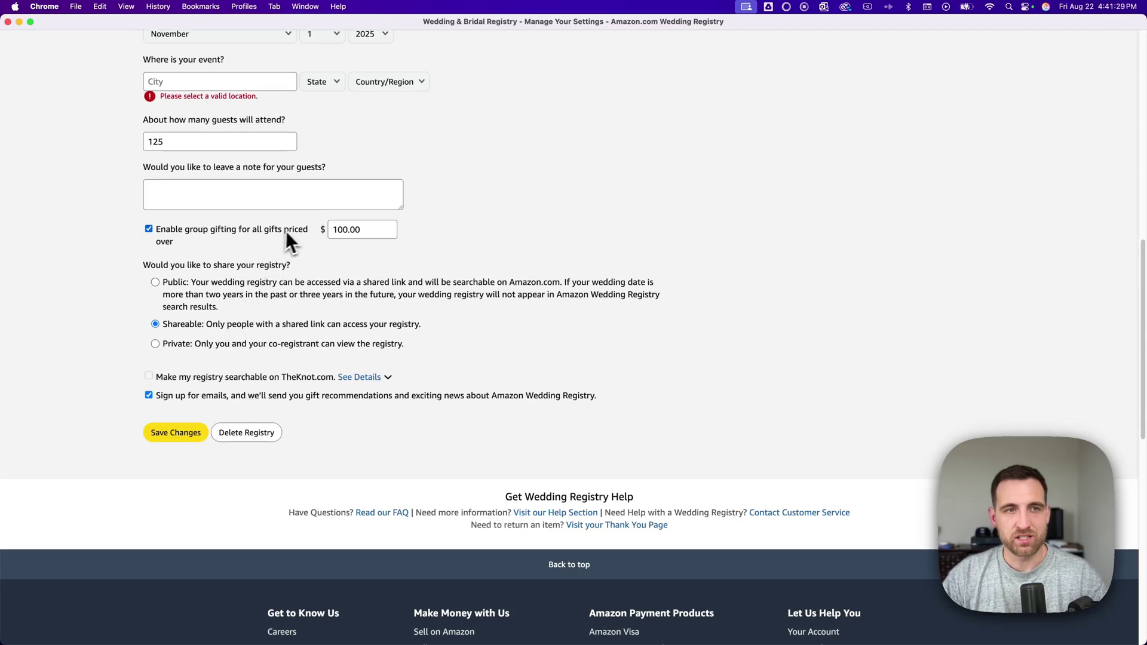
- Select the City field under 'Where is your event' and review the settings form
scroll(257, 257, up, 3)
click(210, 225)
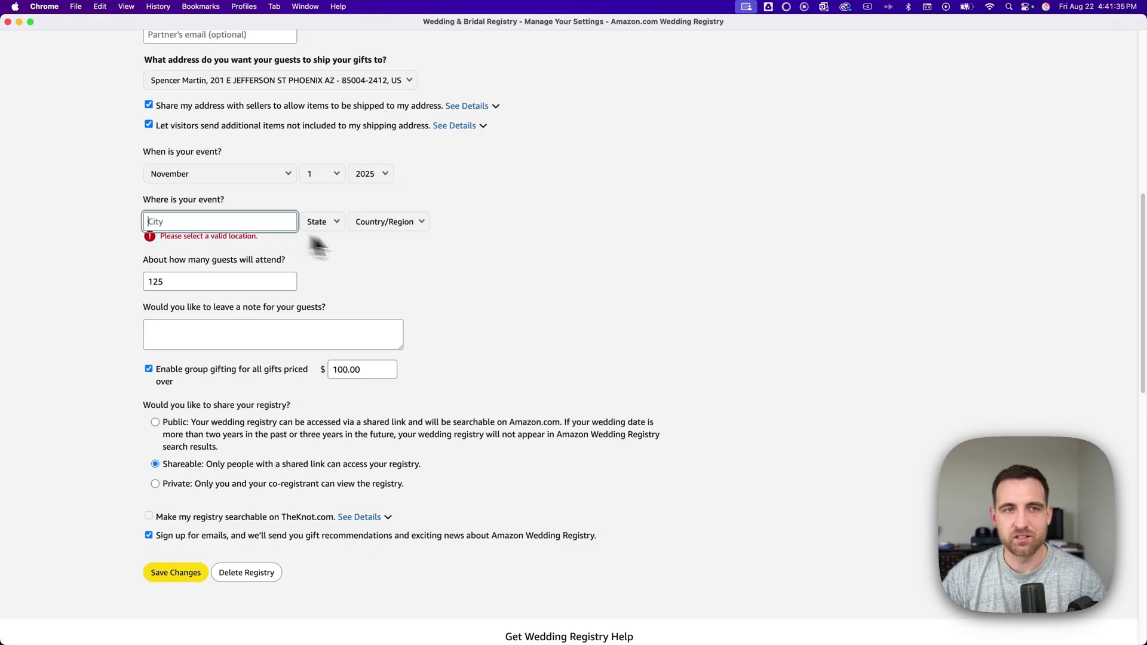
scroll(461, 293, up, 3)
scroll(496, 298, up, 6)
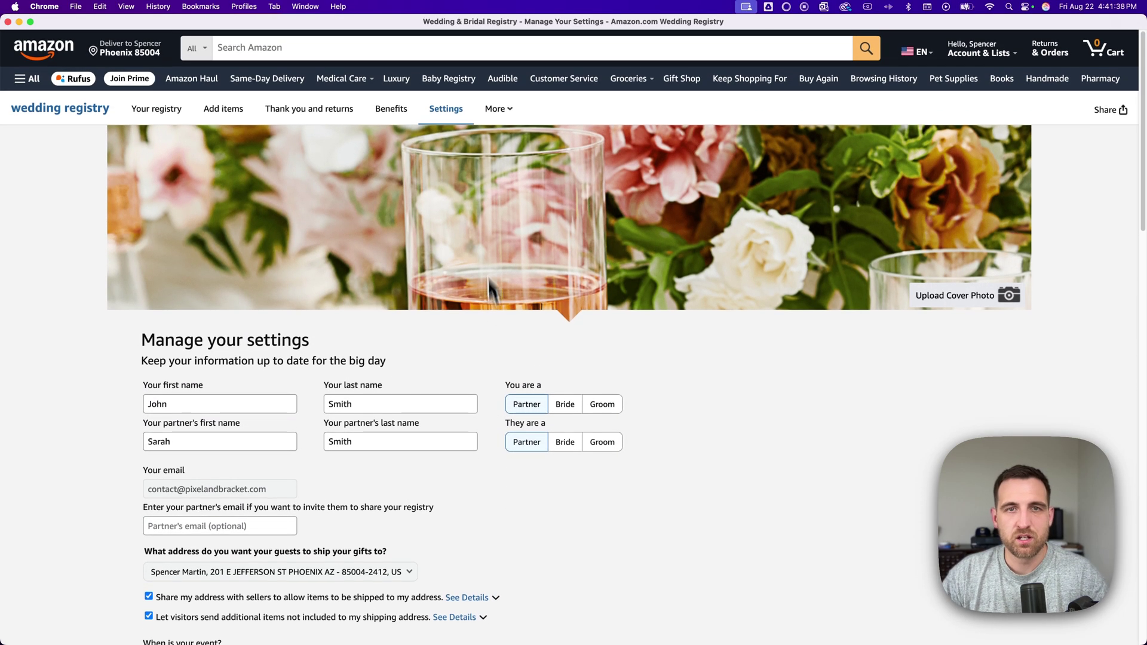
mouse_move(506, 110)
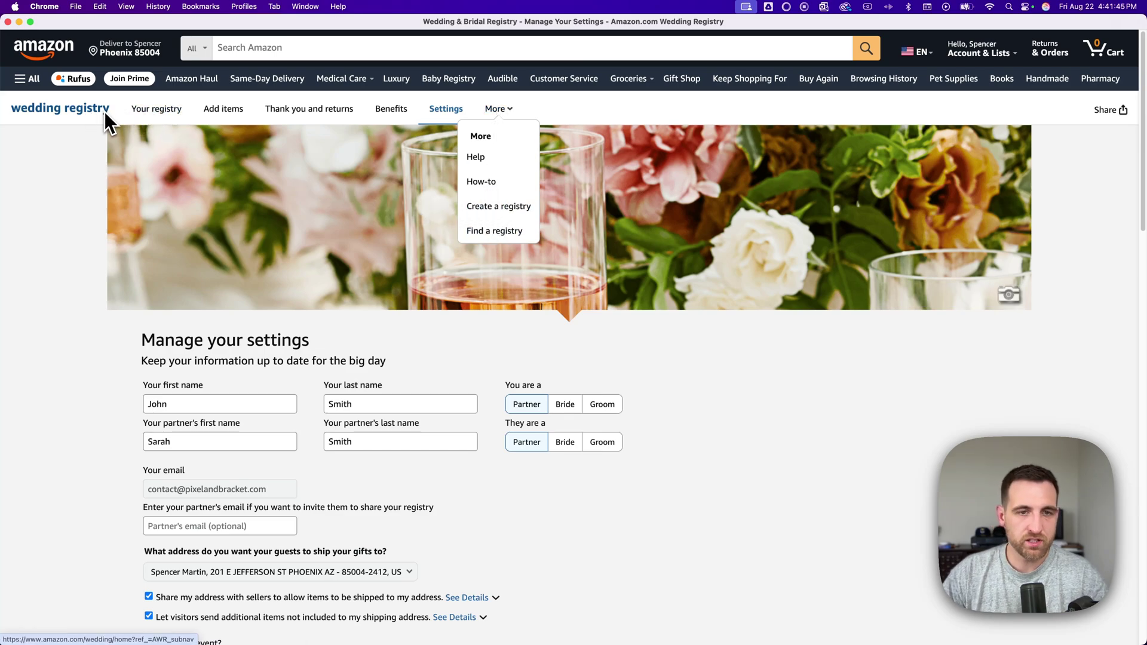
scroll(94, 355, down, 4)
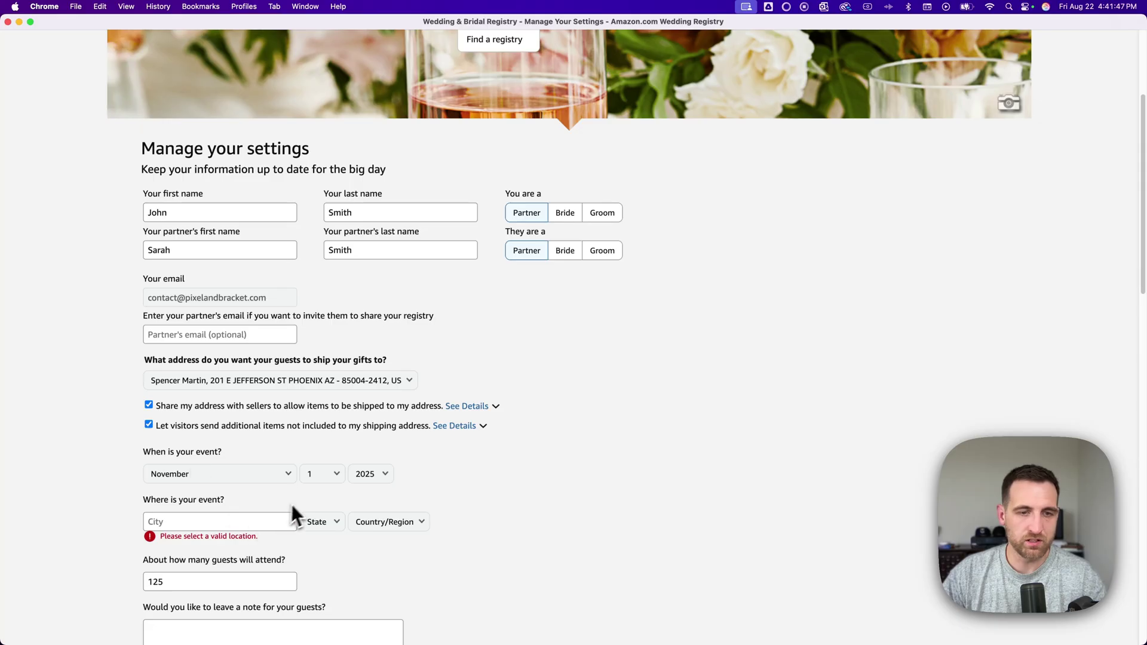
scroll(295, 538, down, 3)
scroll(231, 379, up, 6)
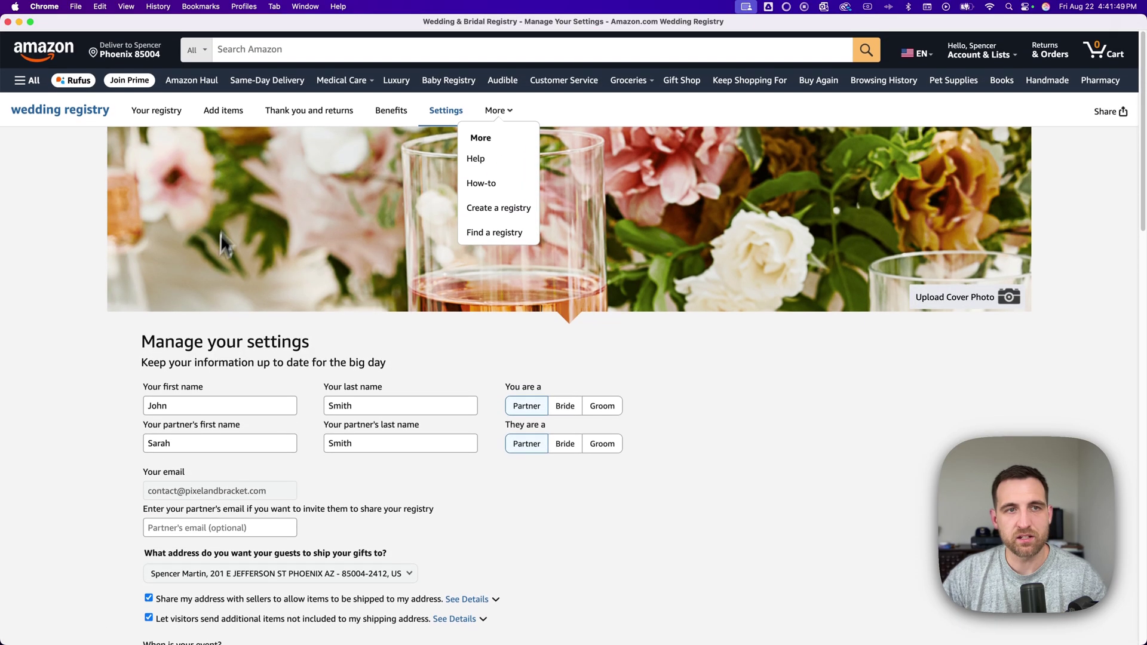
- From Add items, edit the Gift Card Fund and select its empty guest comments box
click(232, 110)
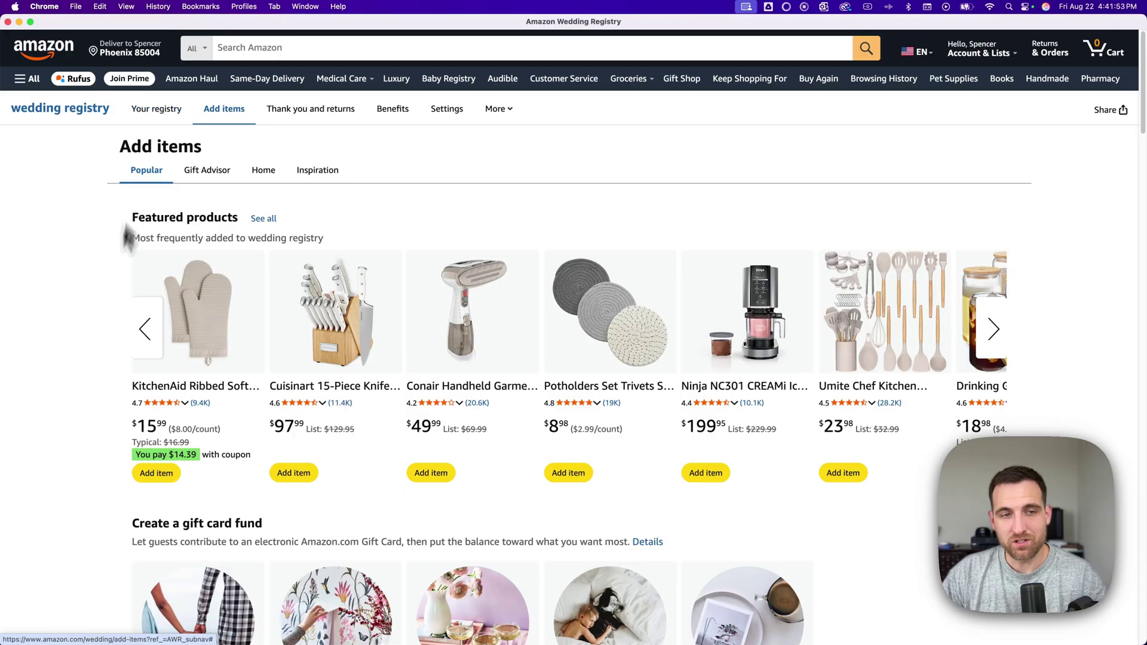
scroll(192, 357, down, 5)
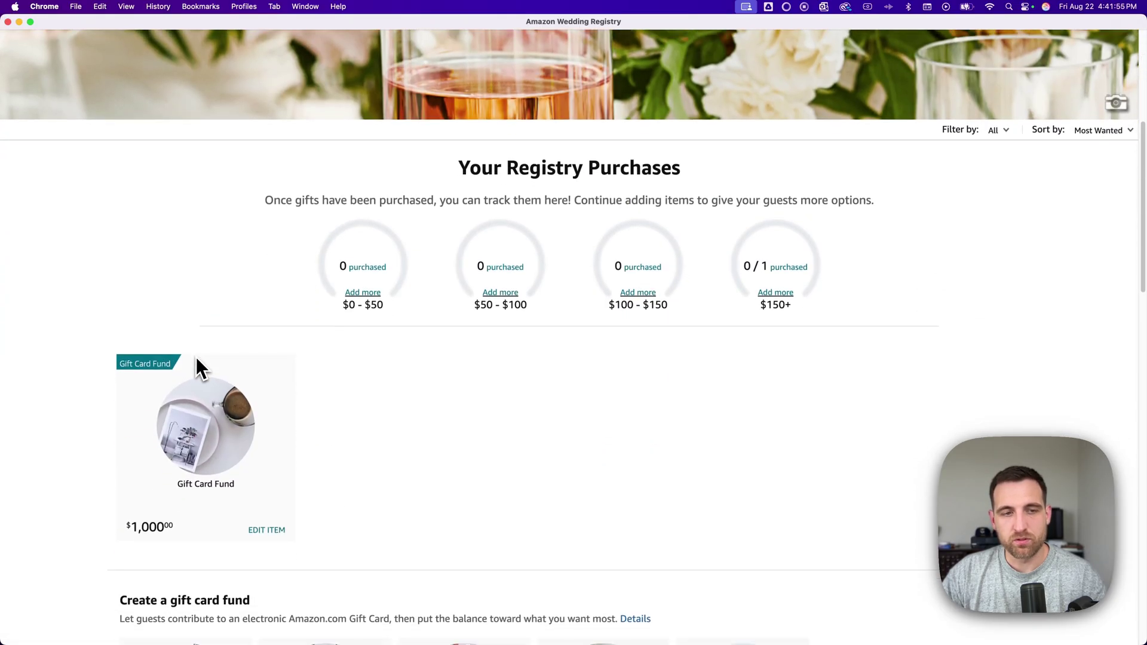
scroll(197, 359, down, 3)
click(273, 406)
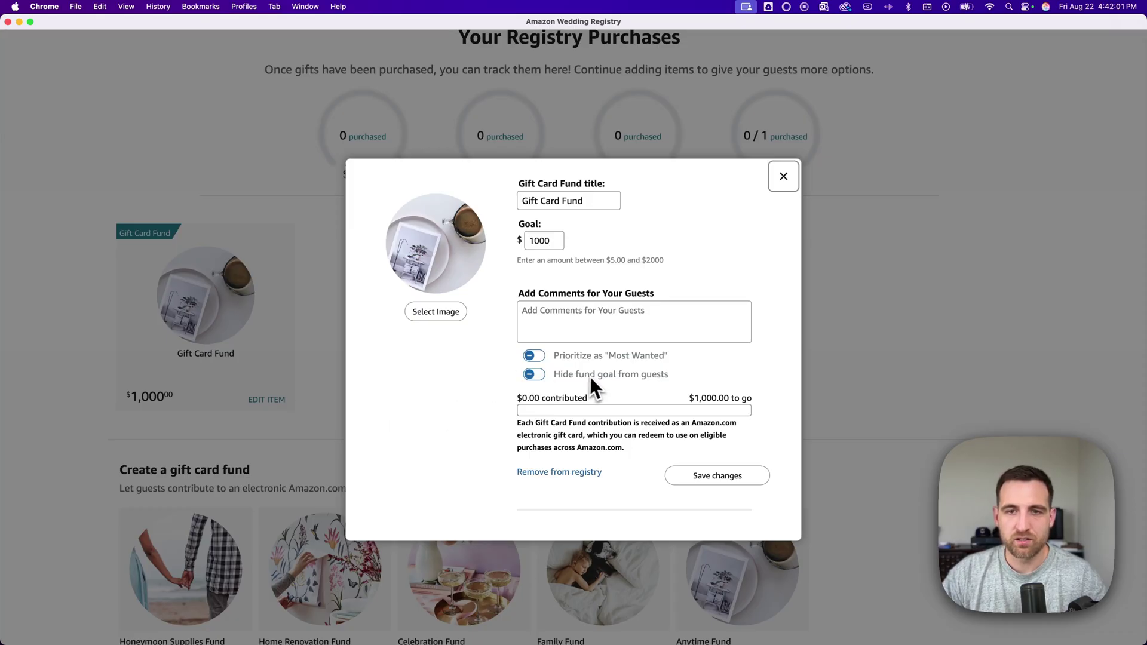
drag(591, 376, 670, 377)
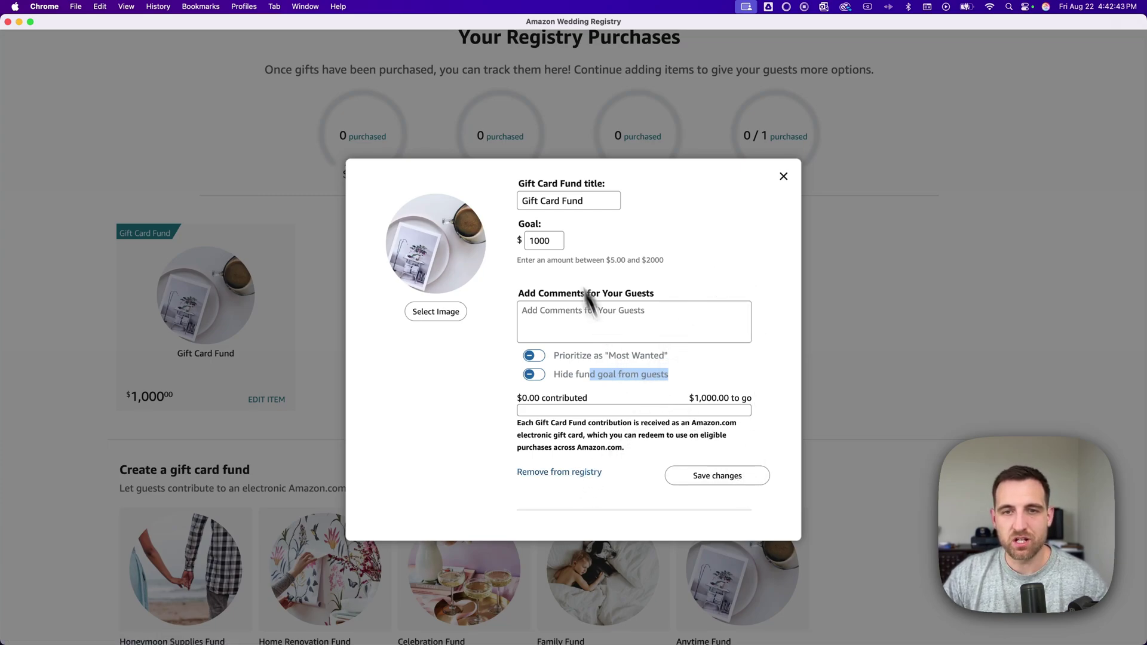
click(573, 317)
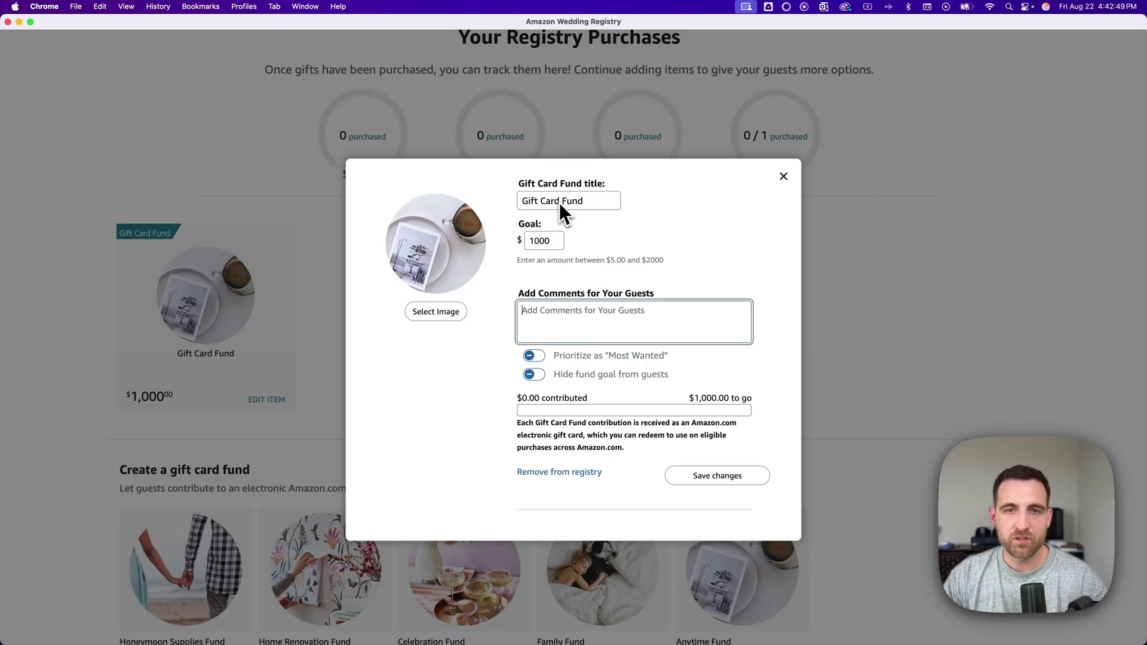
click(580, 311)
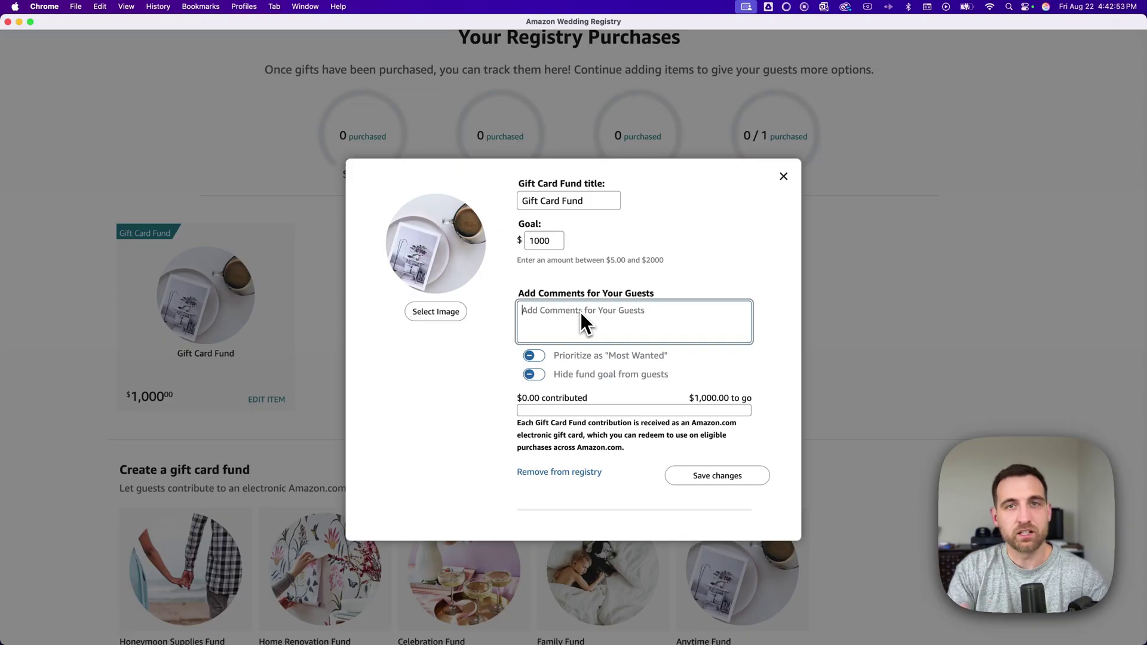
- Close the Gift Card Fund dialog without changes and return to the Add items page
click(784, 178)
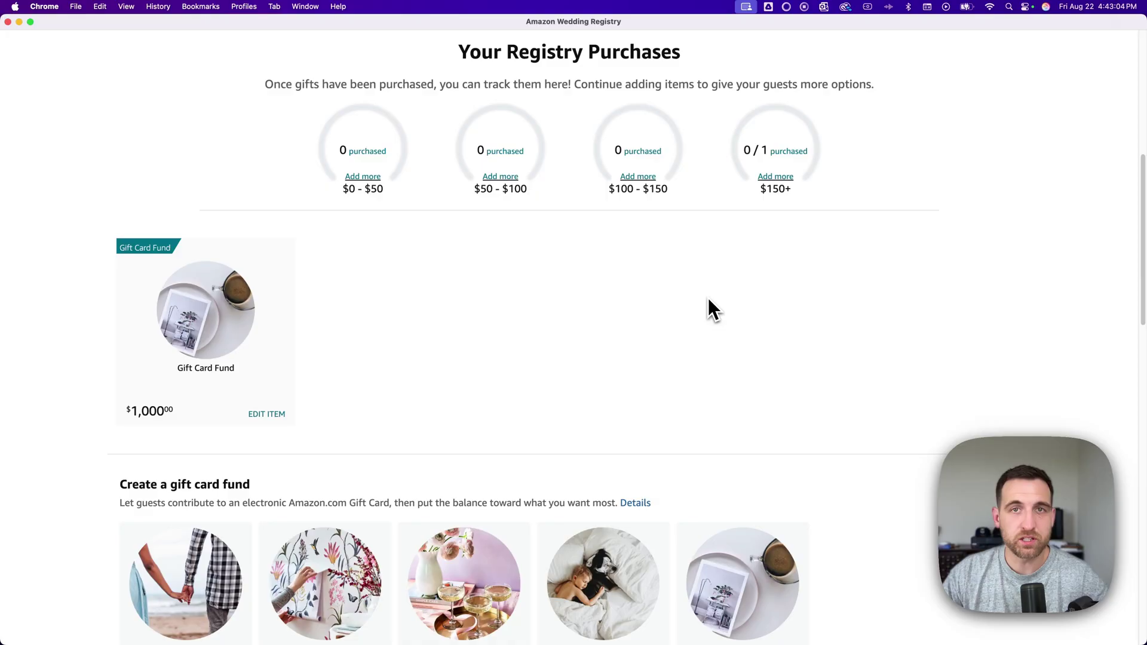
scroll(709, 302, down, 5)
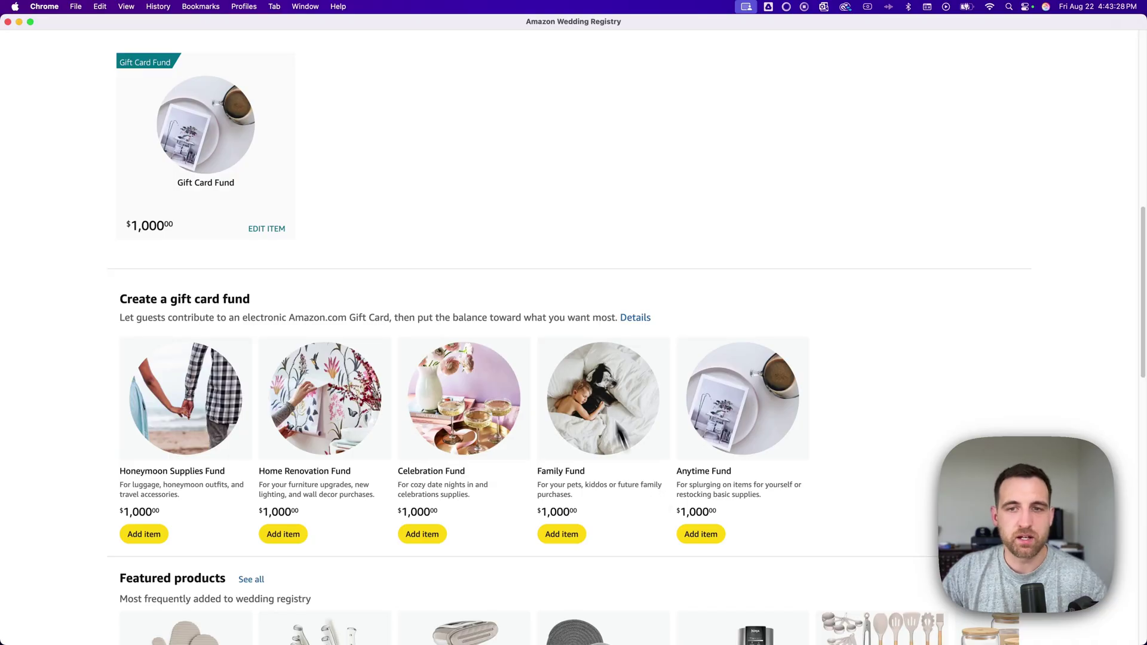
scroll(588, 307, up, 8)
scroll(587, 312, up, 2)
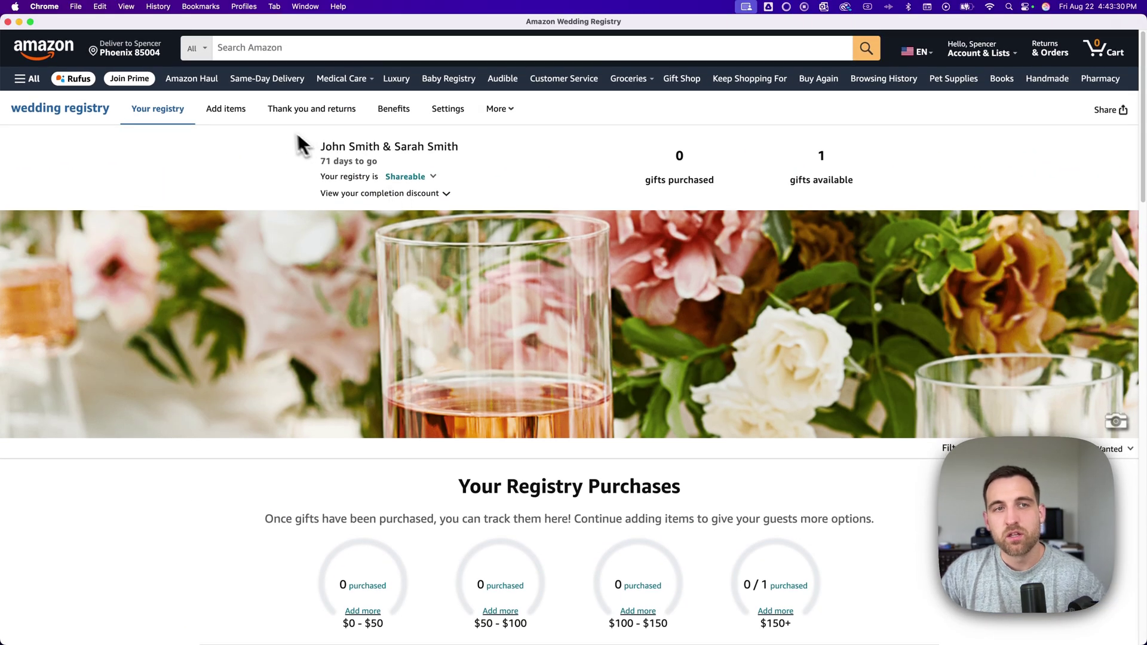
click(230, 110)
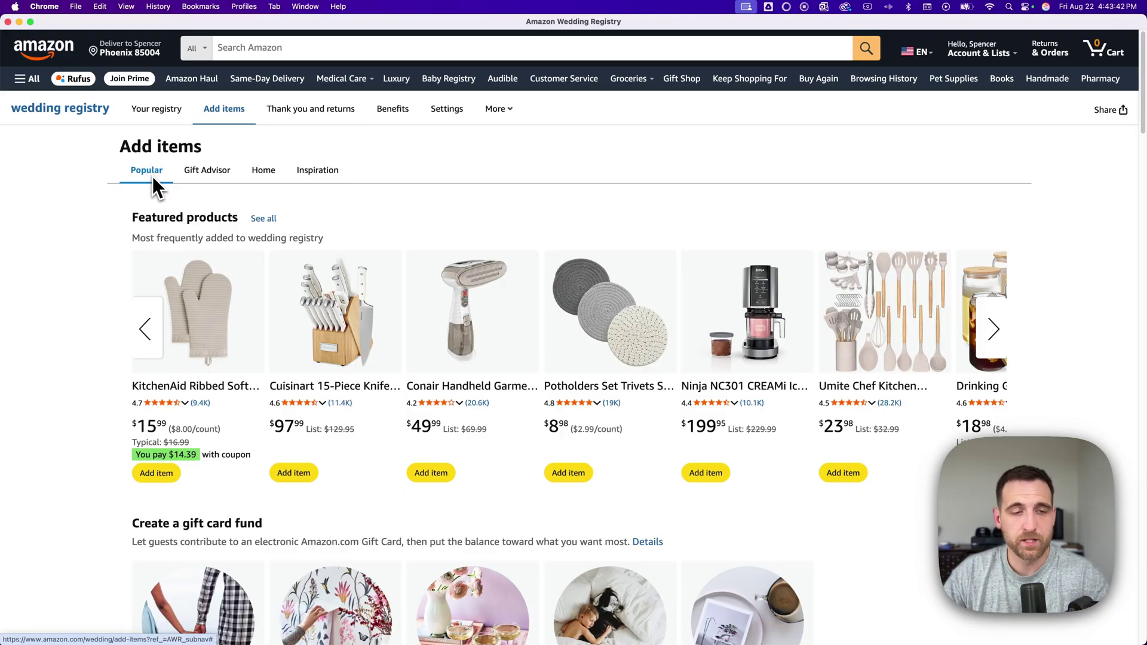
- Browse the Gift Advisor's price-range suggestions, then switch to the Home category
click(208, 172)
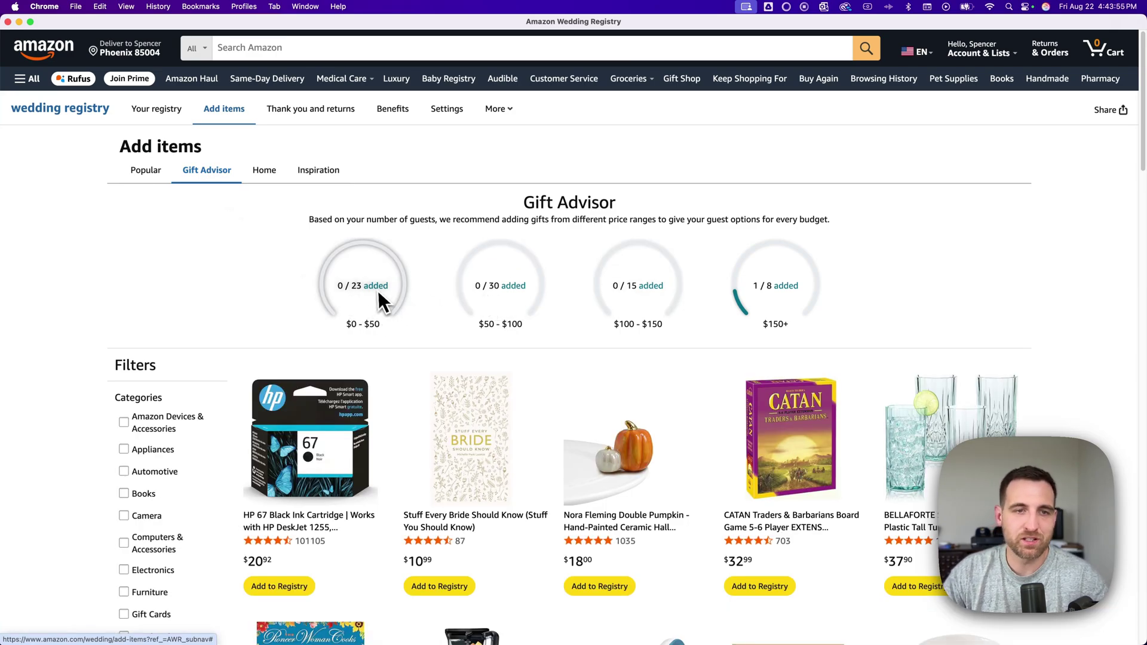
scroll(217, 284, down, 5)
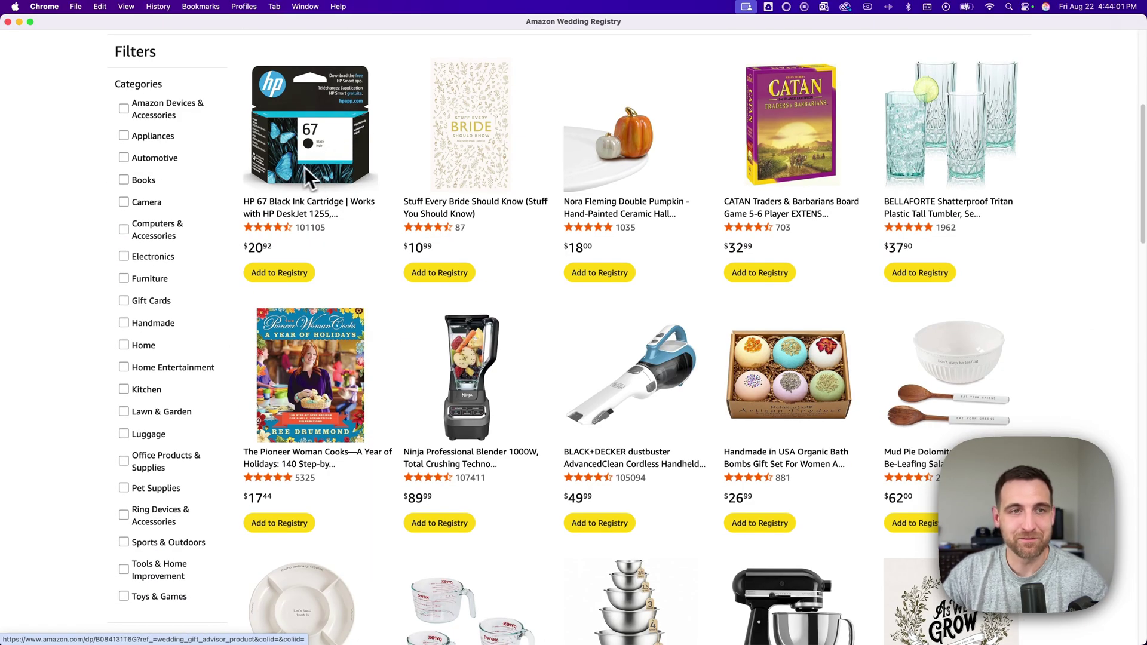
scroll(223, 180, up, 4)
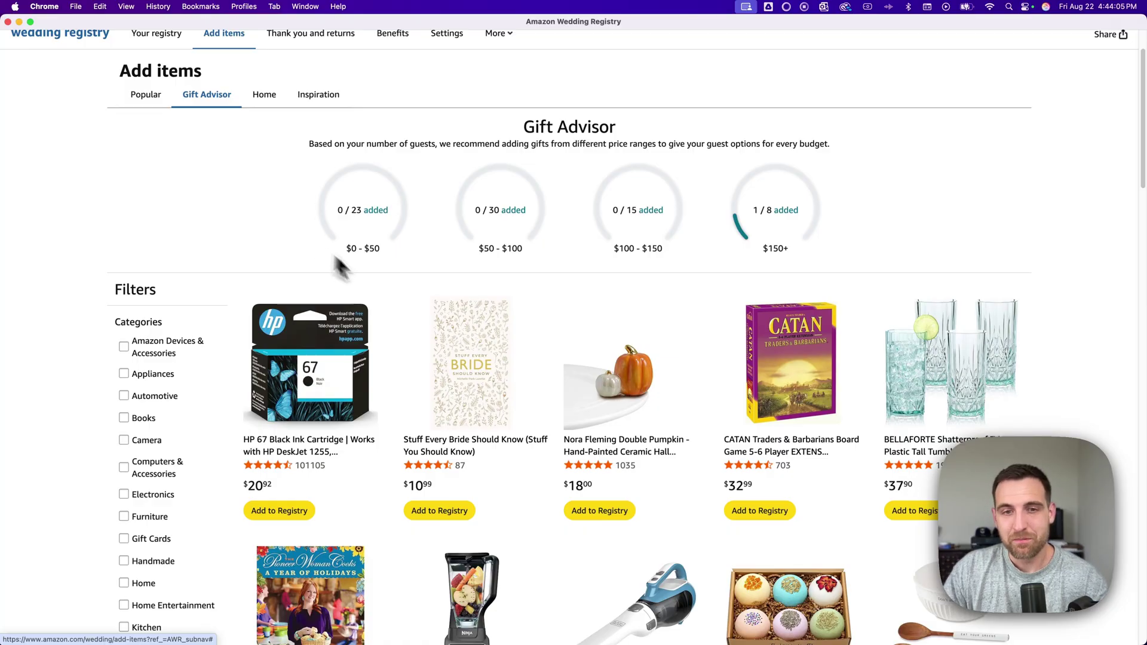
scroll(528, 343, down, 5)
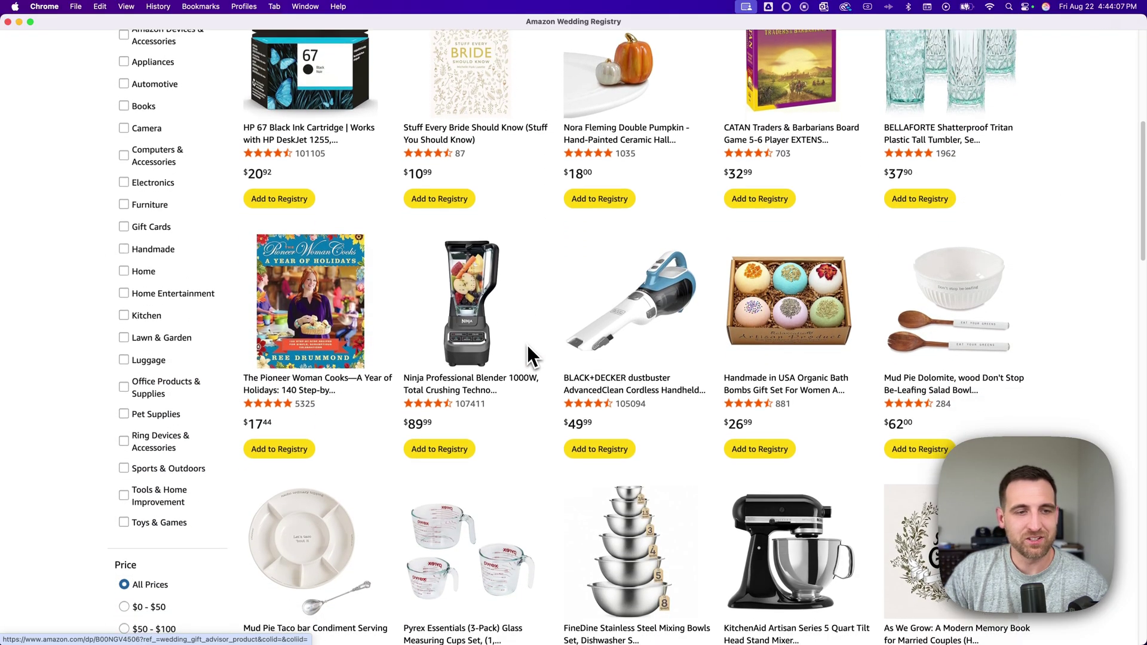
scroll(527, 347, down, 2)
scroll(235, 248, up, 10)
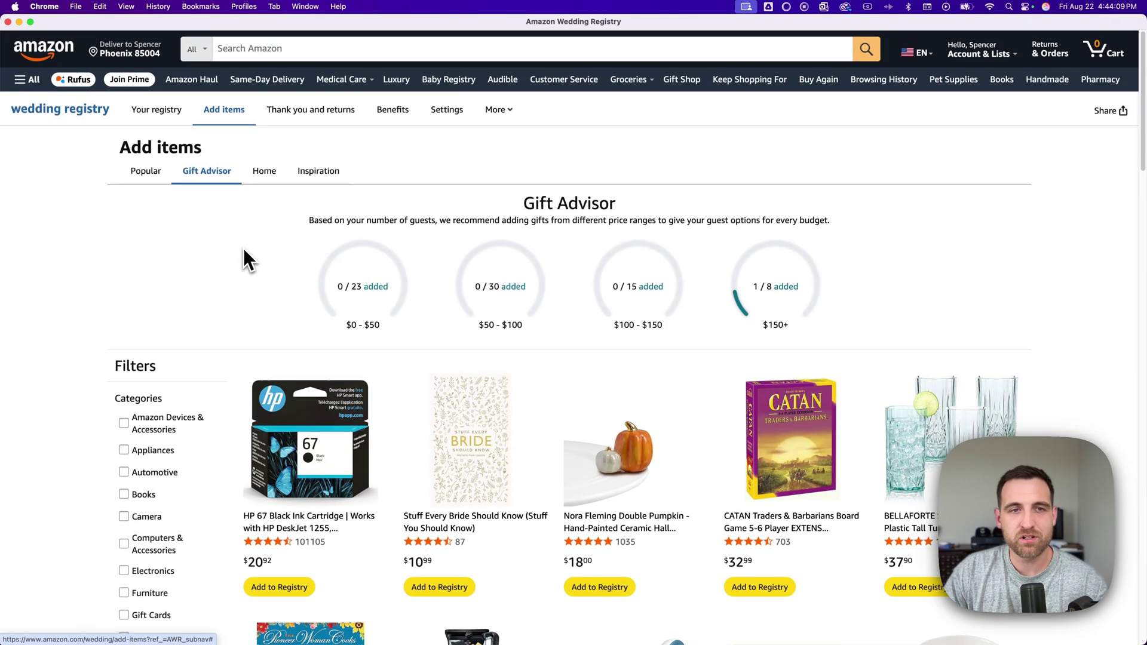
click(266, 172)
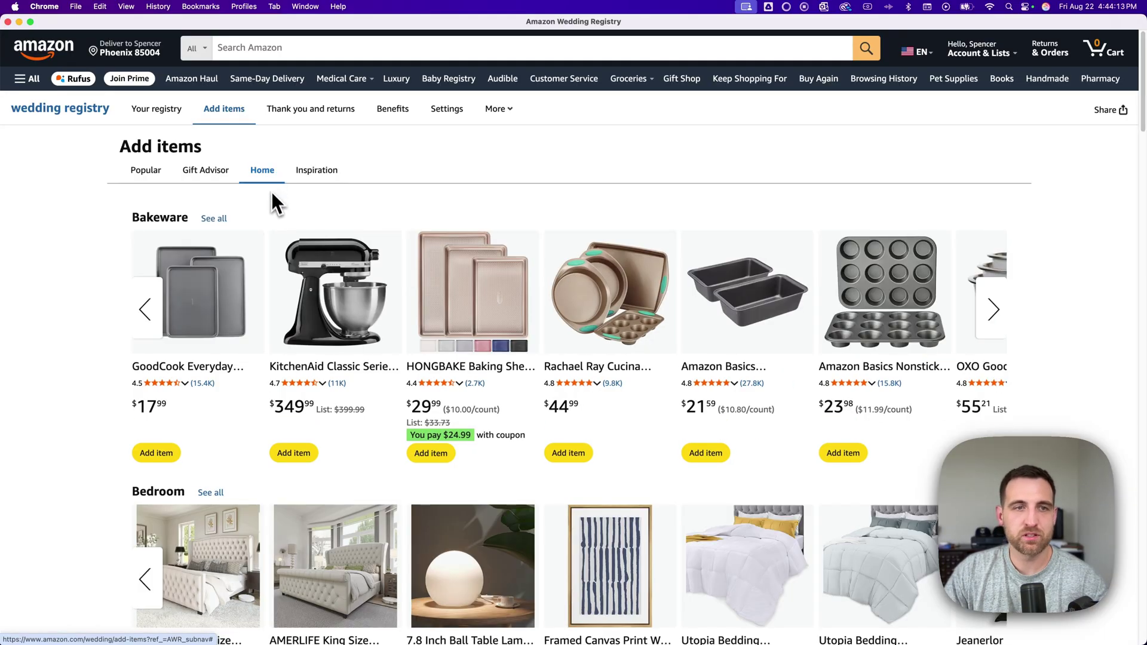
- Switch to Inspiration and browse its interest funds, Patio & Garden and Unique finds rows
scroll(124, 210, down, 4)
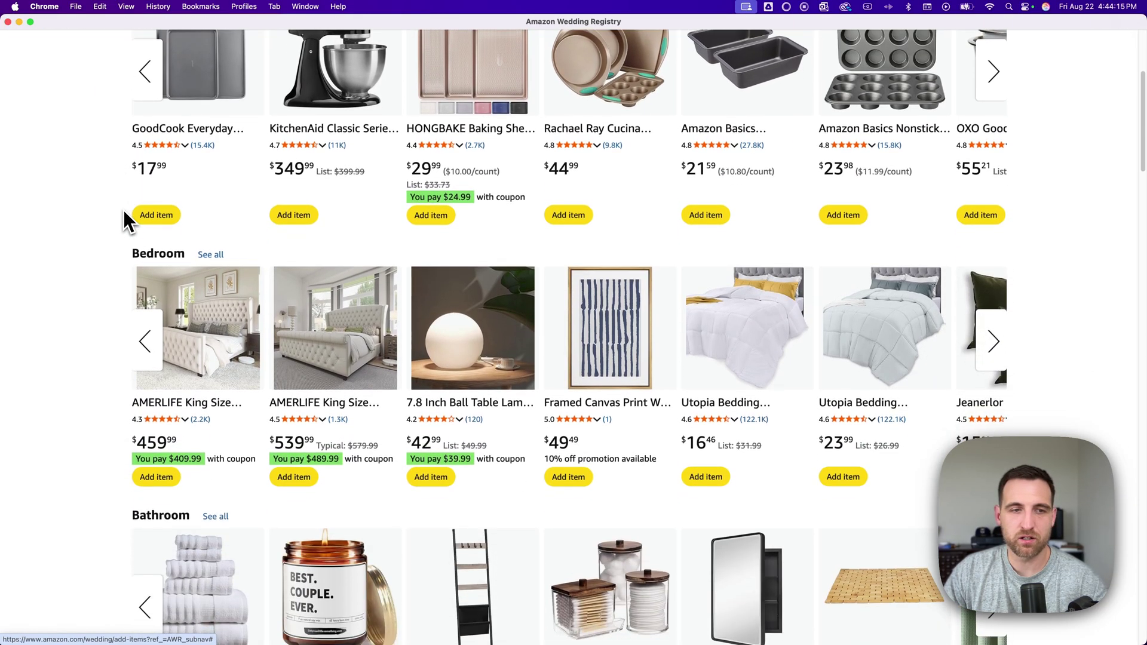
scroll(166, 255, down, 5)
scroll(174, 261, up, 9)
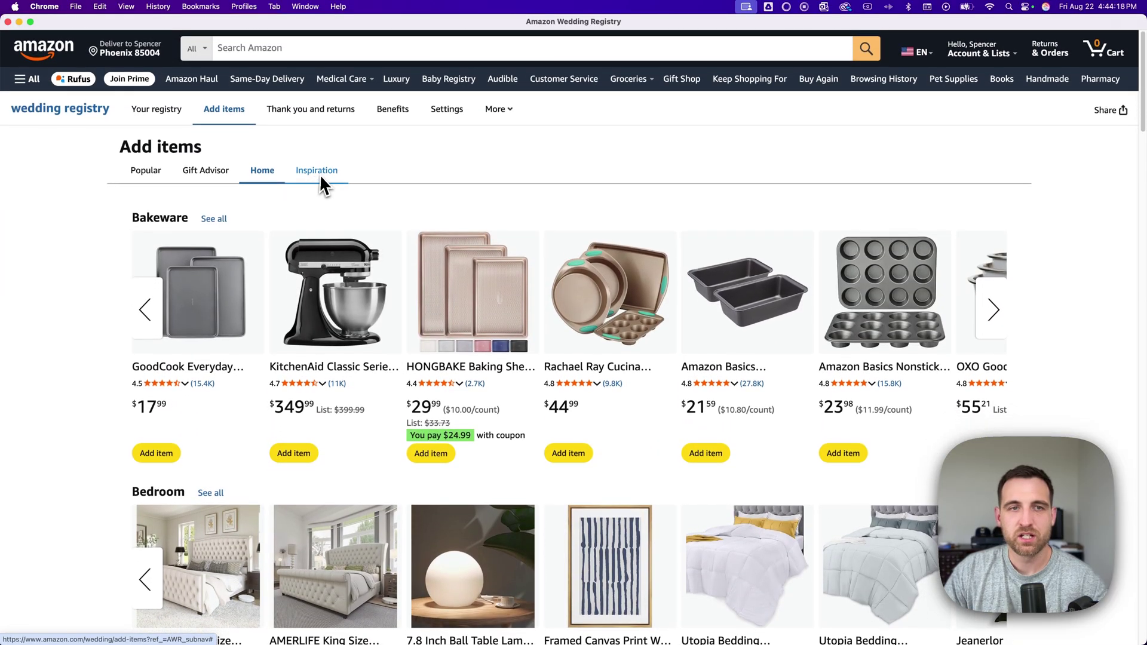
click(321, 175)
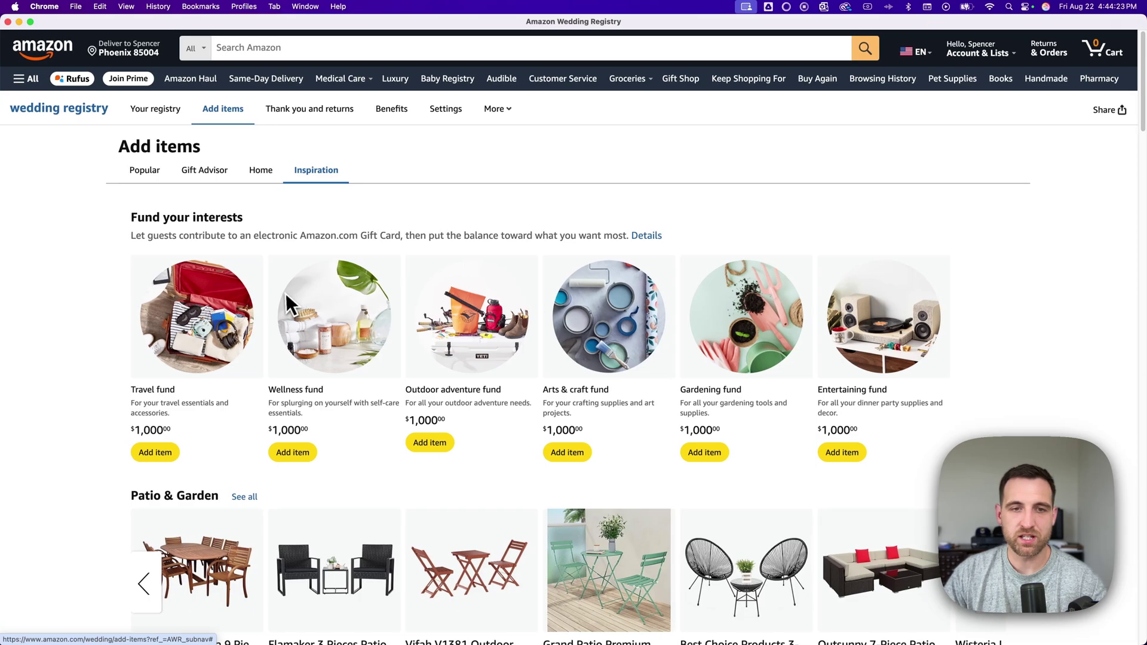
scroll(285, 293, down, 1)
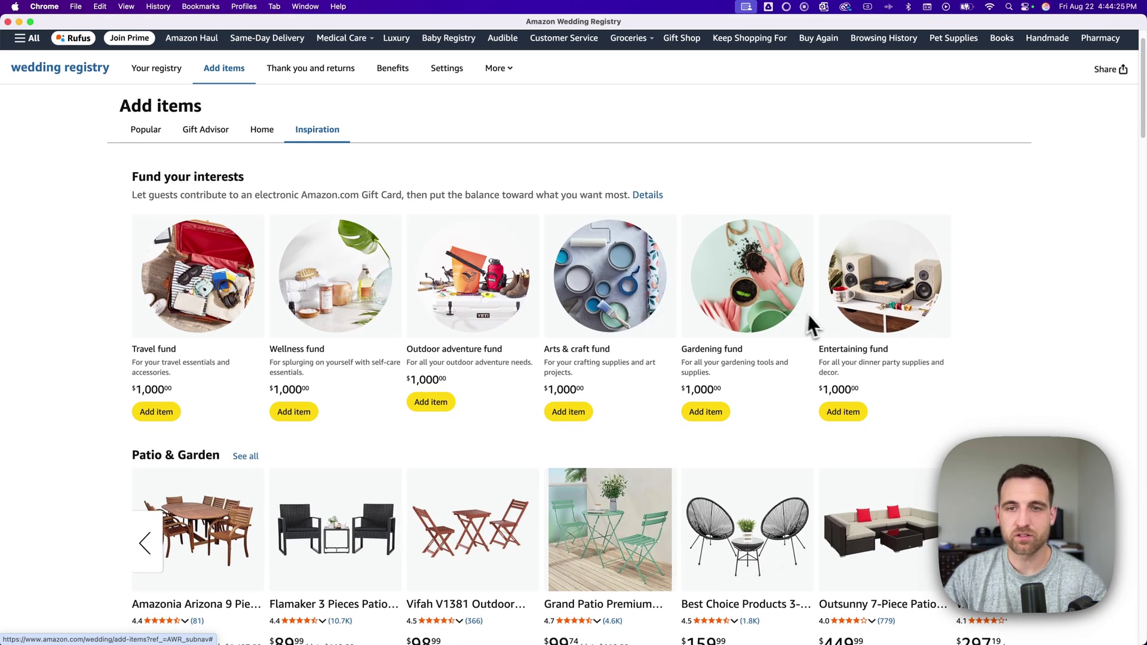
scroll(444, 310, down, 5)
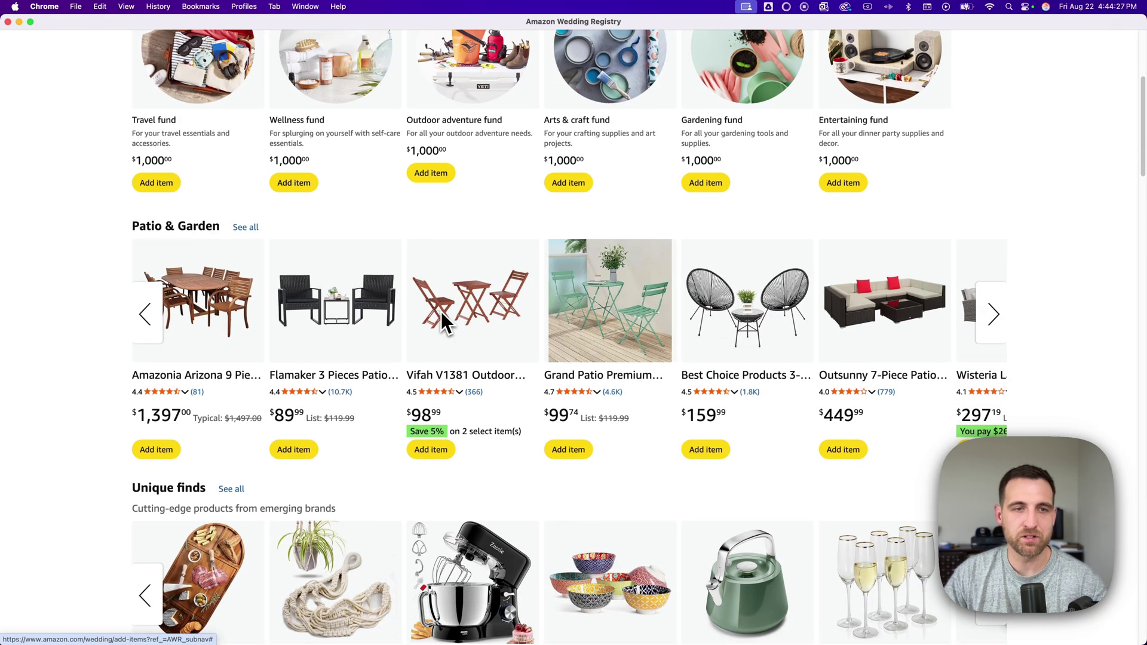
scroll(197, 308, down, 6)
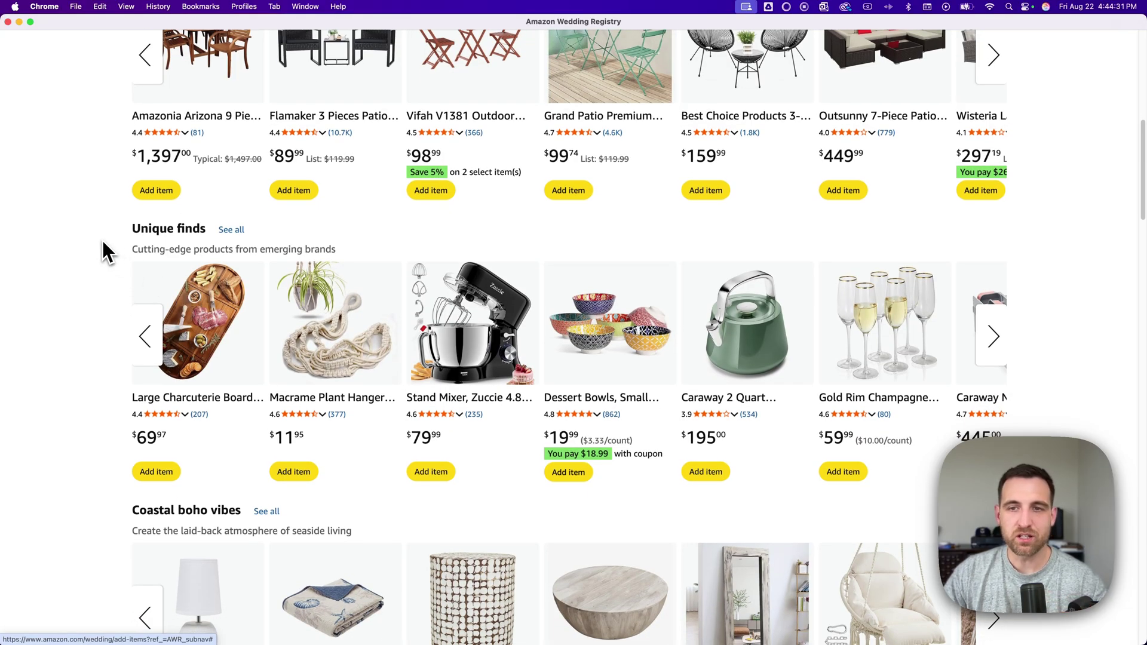
scroll(112, 250, up, 2)
scroll(113, 257, up, 10)
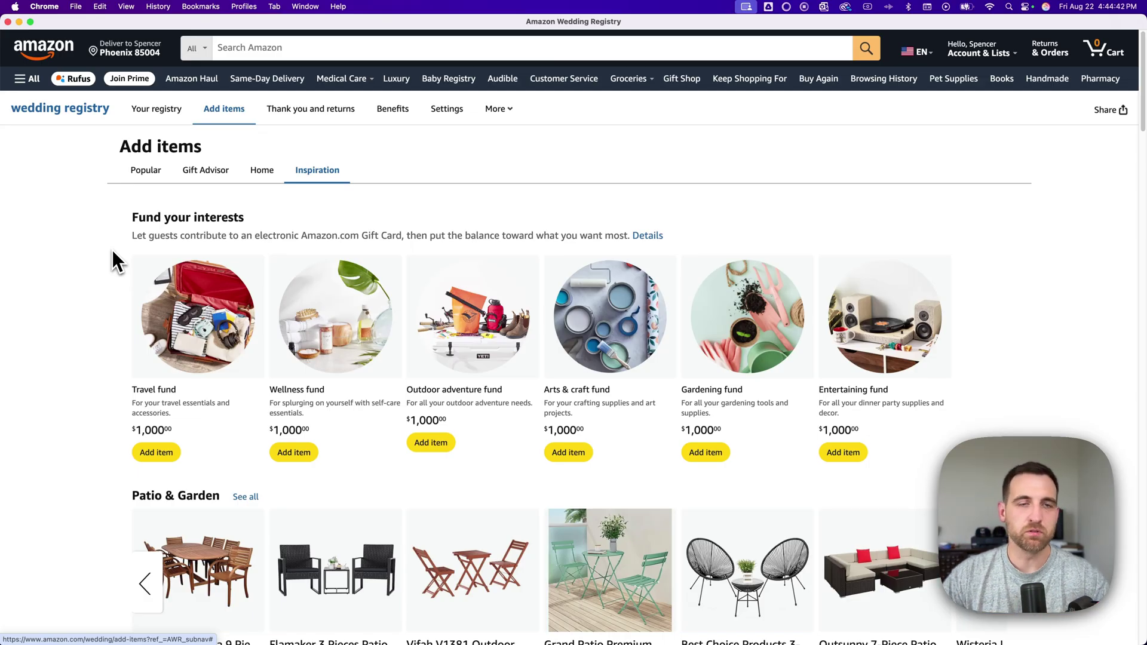
- Search Amazon for 'air purifiers for home' and scroll down to the LEVOIT purifiers
click(265, 50)
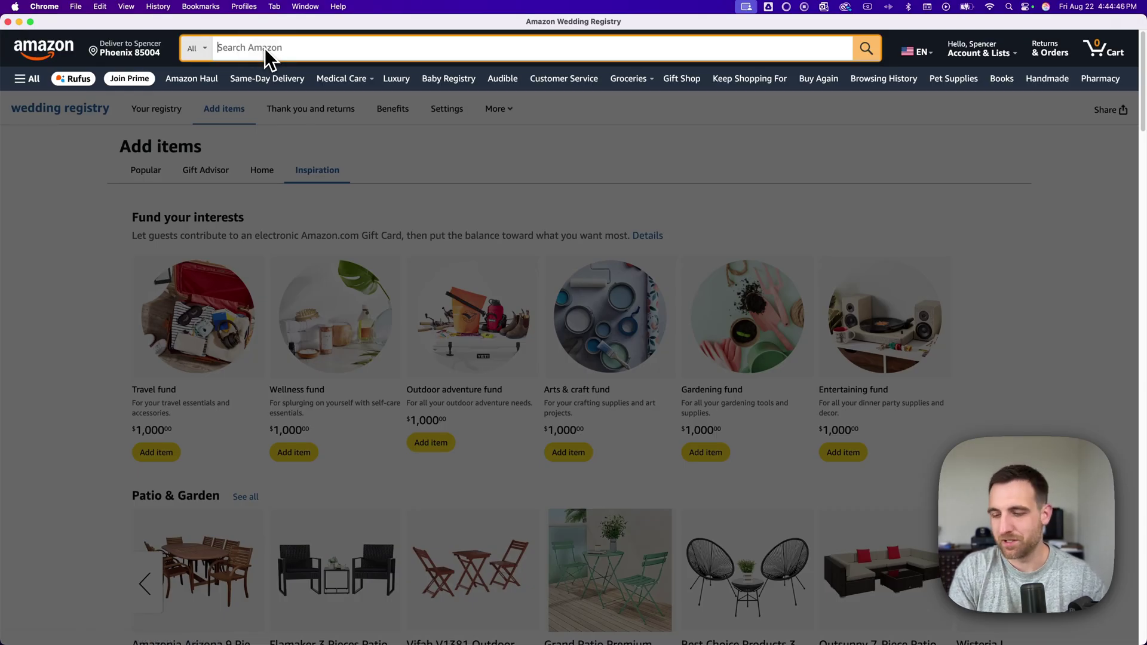
text(air purifi)
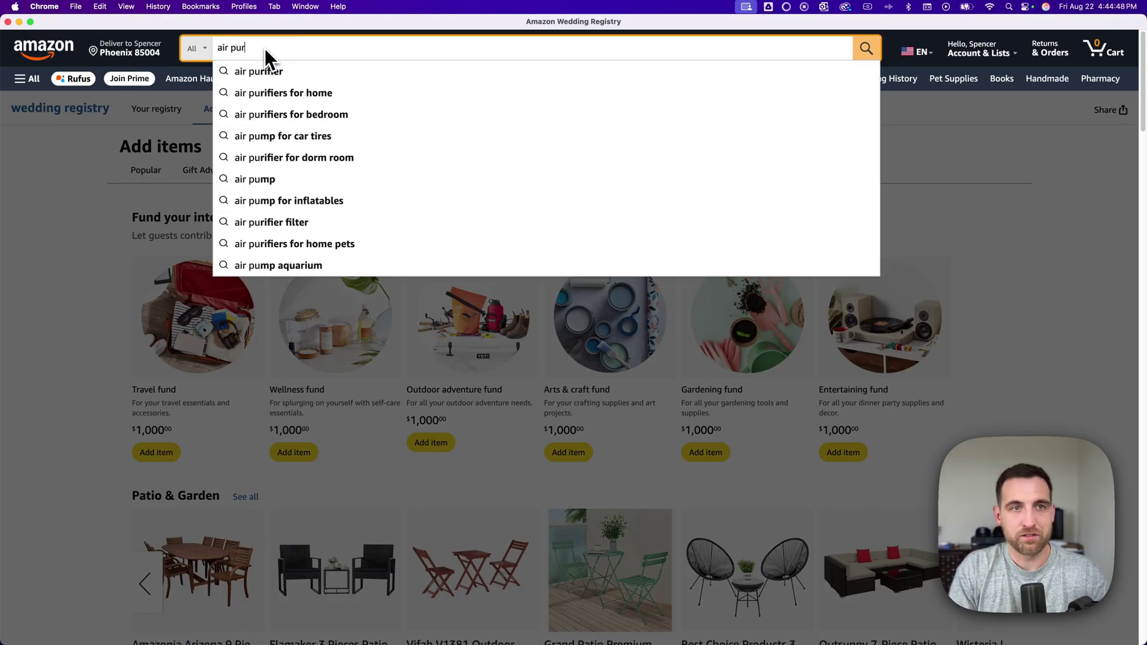
key(Down)
key(Down)
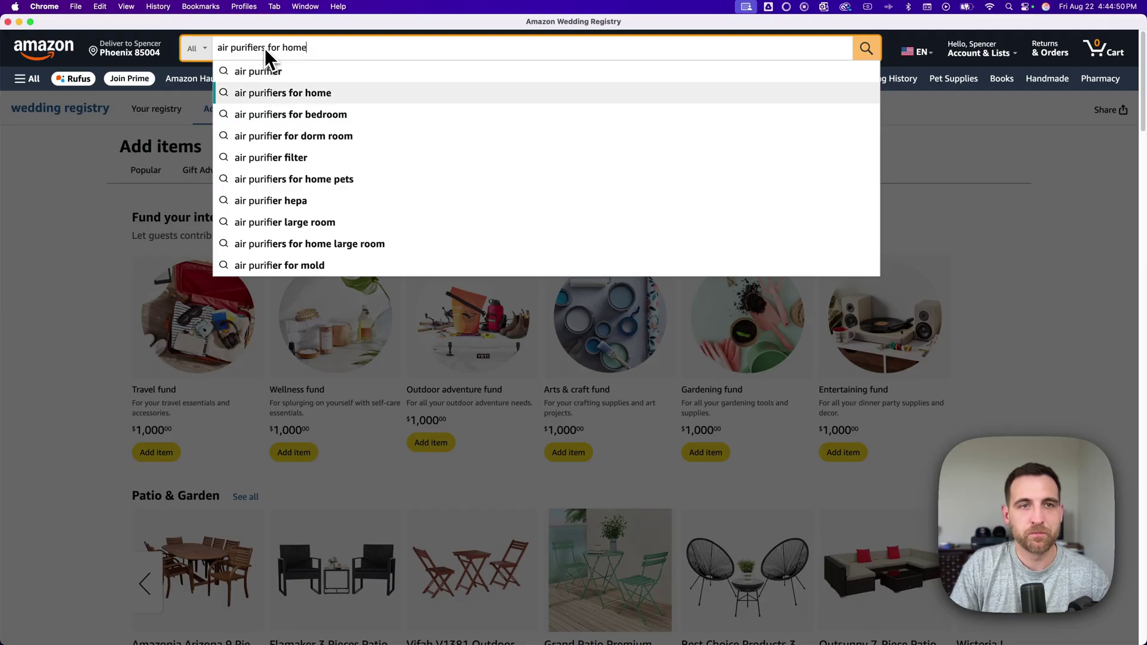
key(Return)
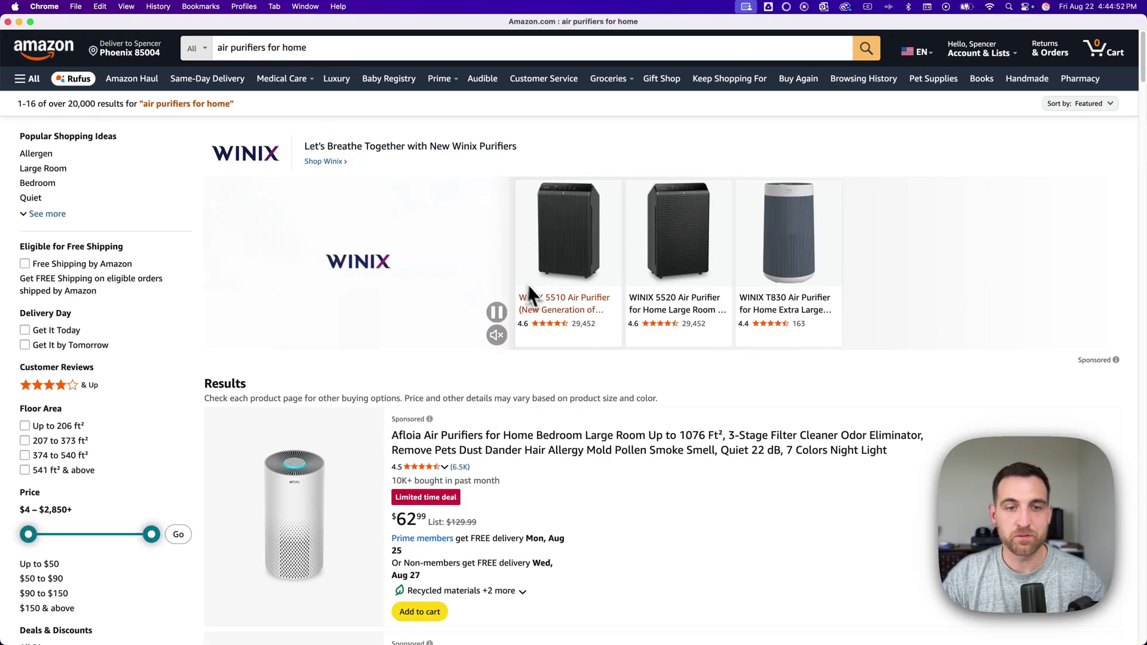
scroll(544, 301, down, 4)
scroll(552, 305, down, 8)
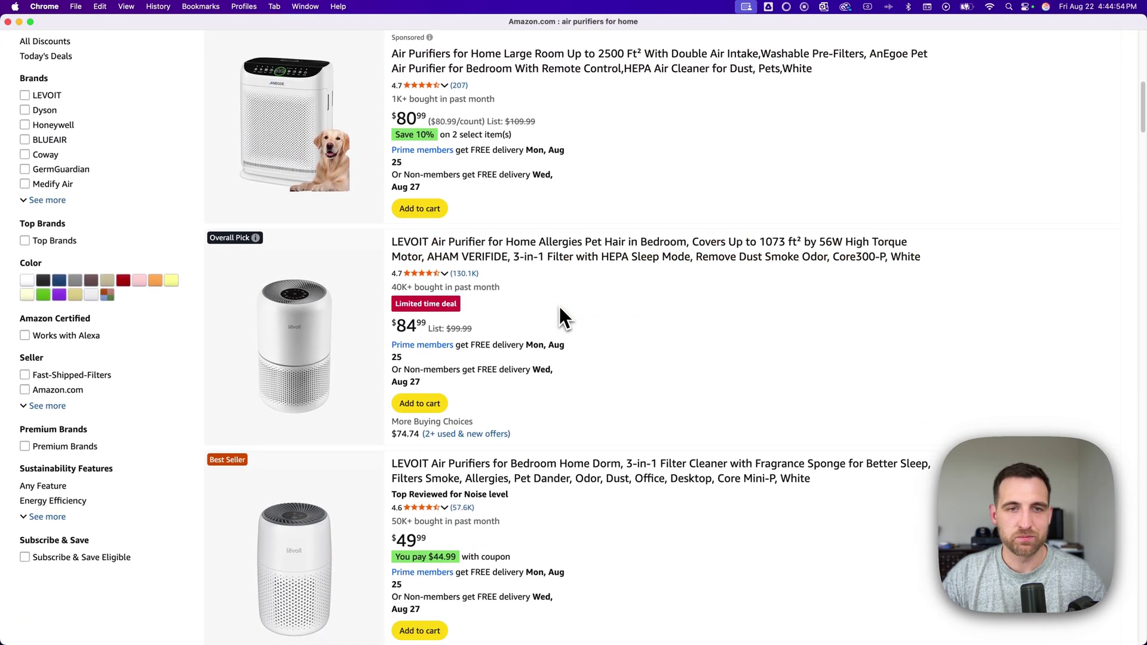
- Open the LEVOIT Core300-P air purifier's product page and look over its details
click(442, 245)
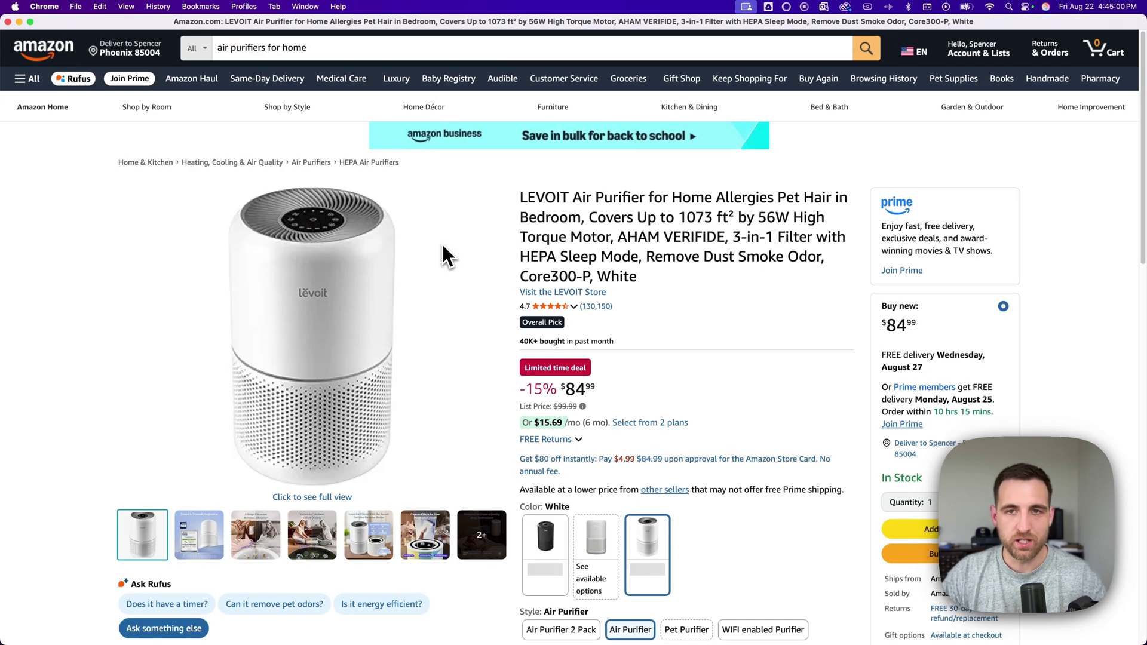
scroll(737, 242, down, 3)
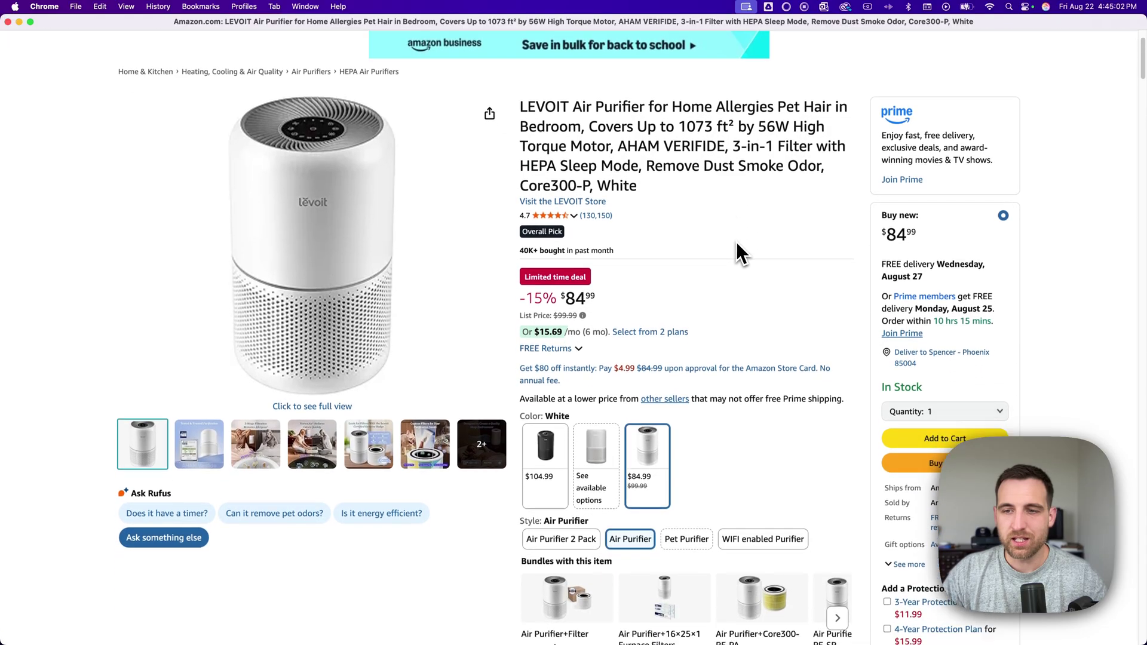
scroll(736, 241, down, 7)
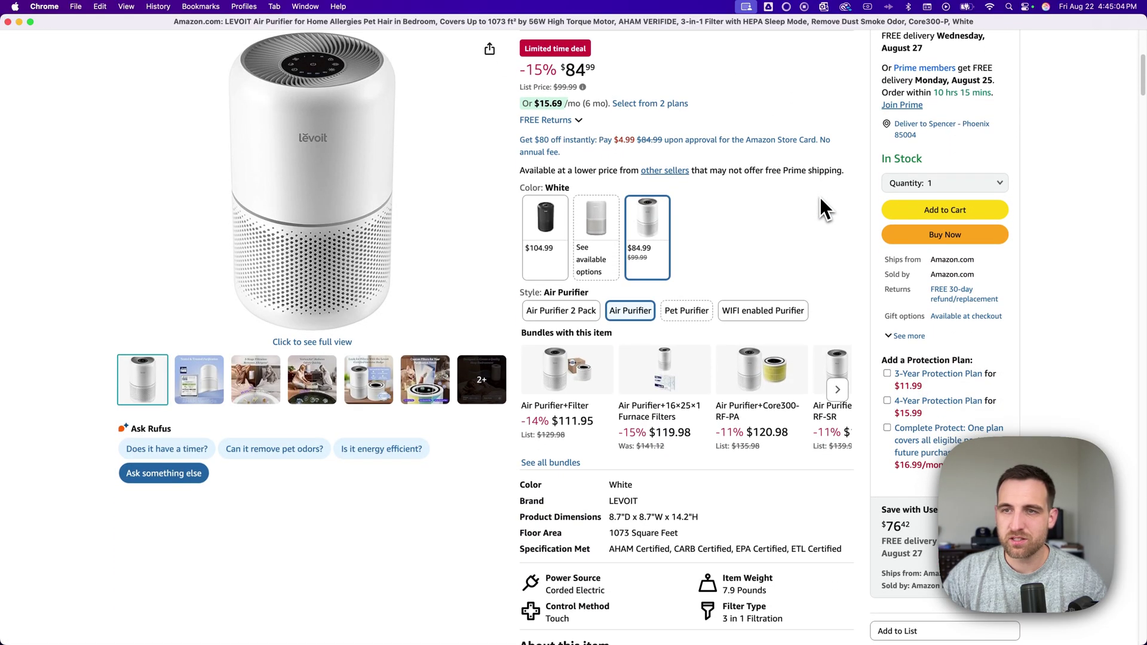
scroll(820, 197, down, 1)
scroll(821, 200, down, 2)
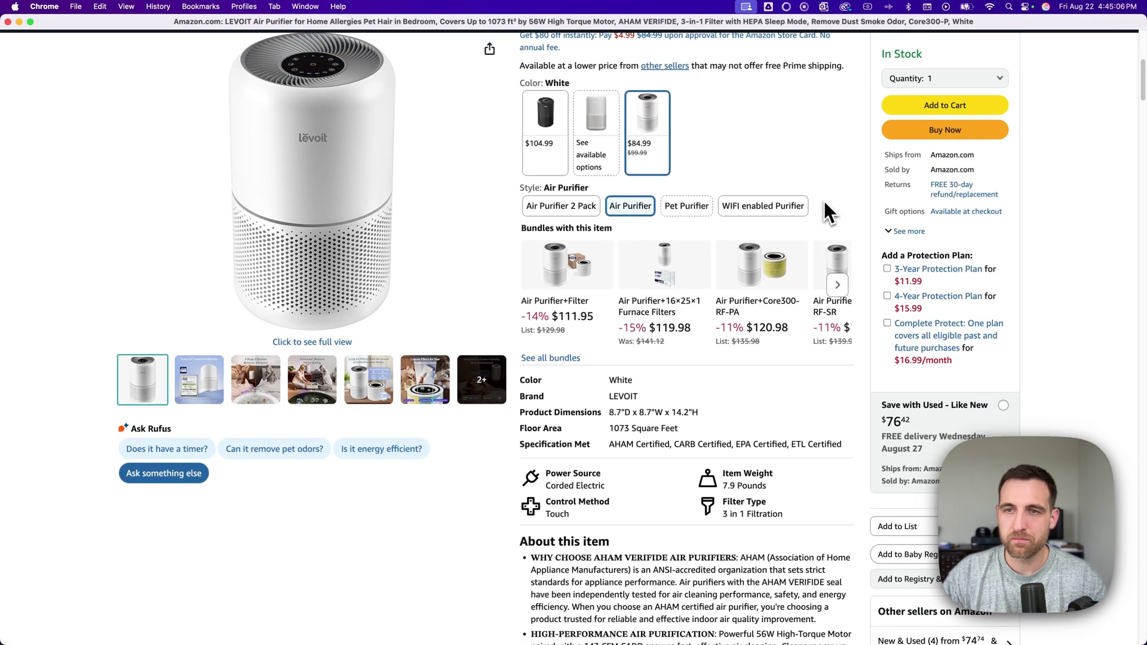
scroll(827, 200, down, 5)
scroll(835, 245, up, 3)
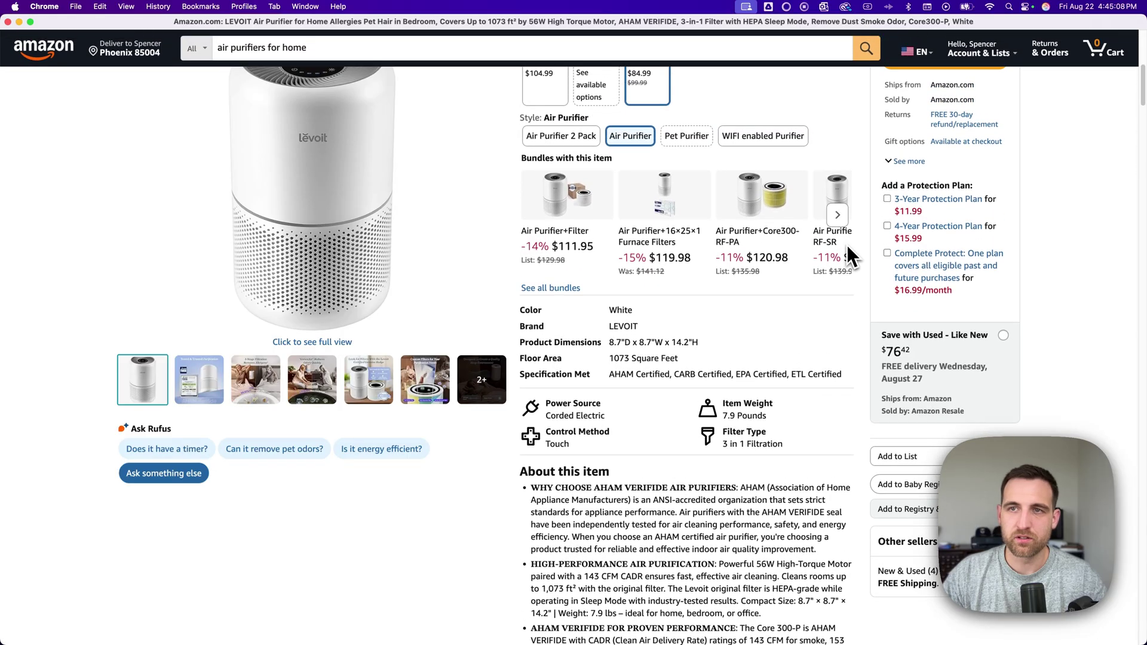
scroll(847, 245, up, 3)
scroll(896, 418, down, 4)
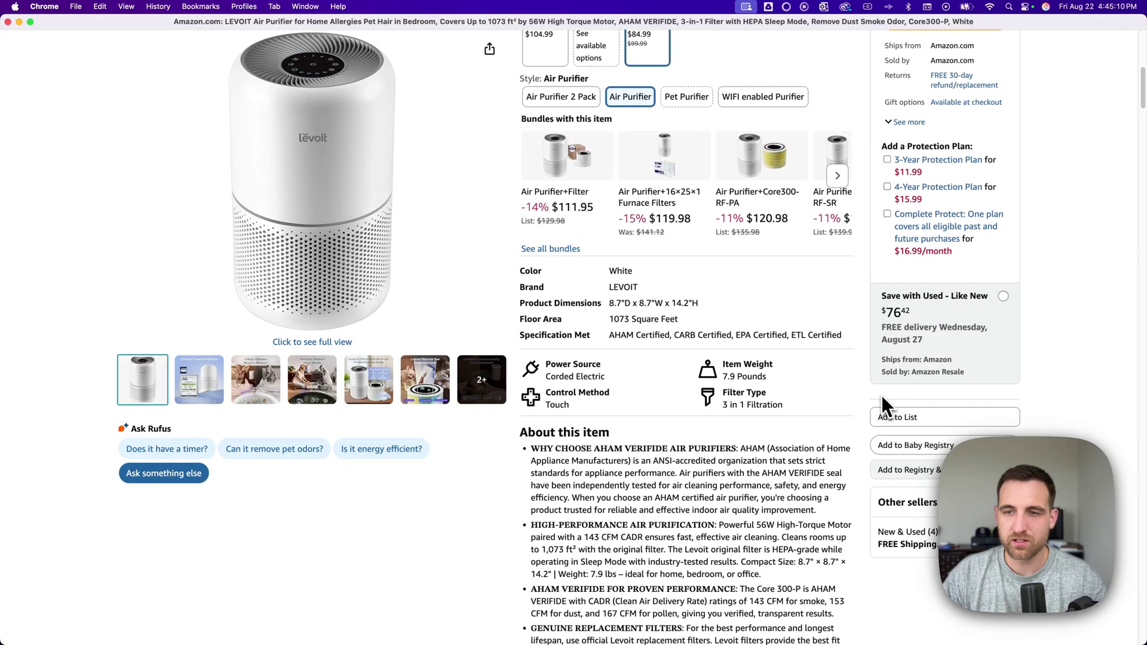
scroll(882, 397, down, 2)
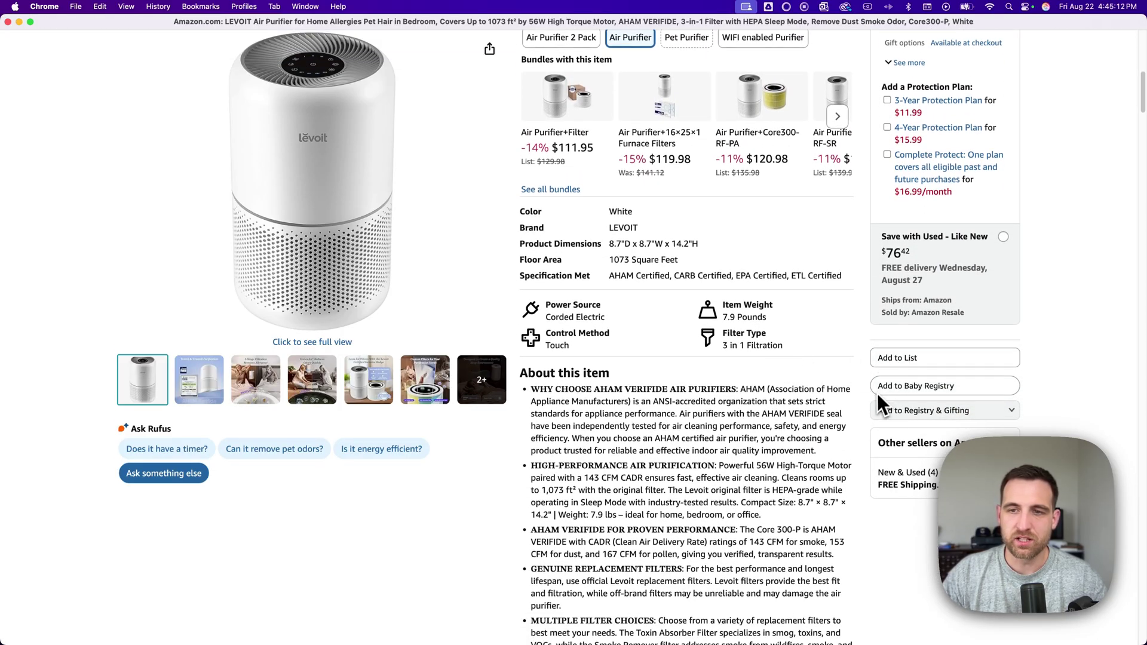
scroll(866, 395, up, 1)
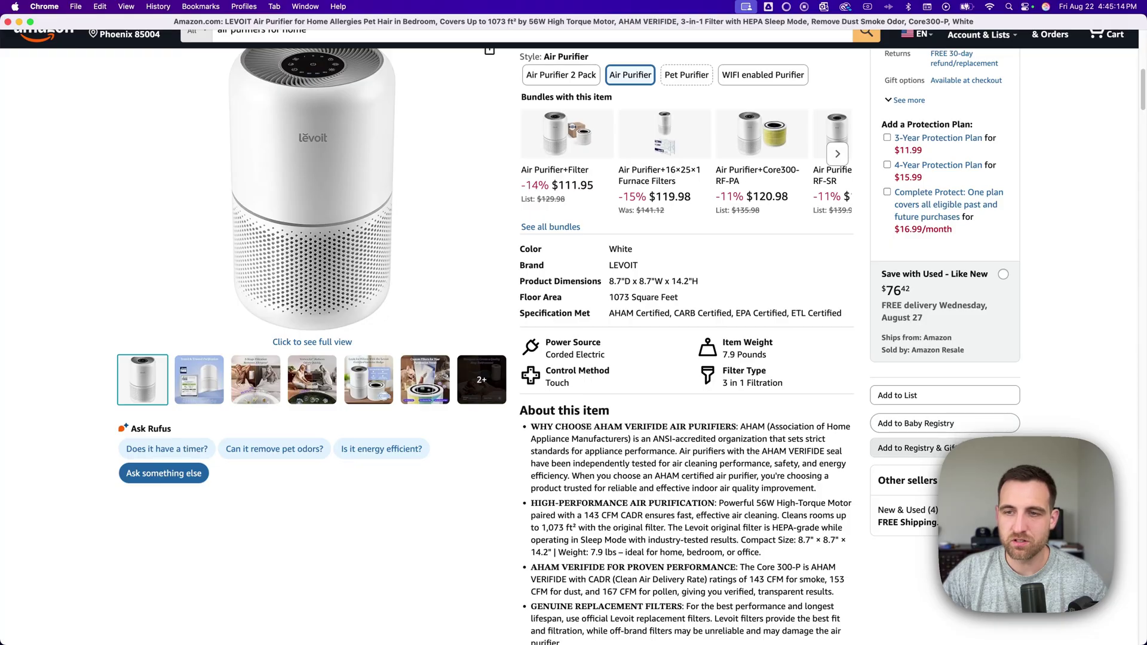
- Add the $84.99 LEVOIT Core300-P to the Wedding Registry and go to the registry
click(956, 448)
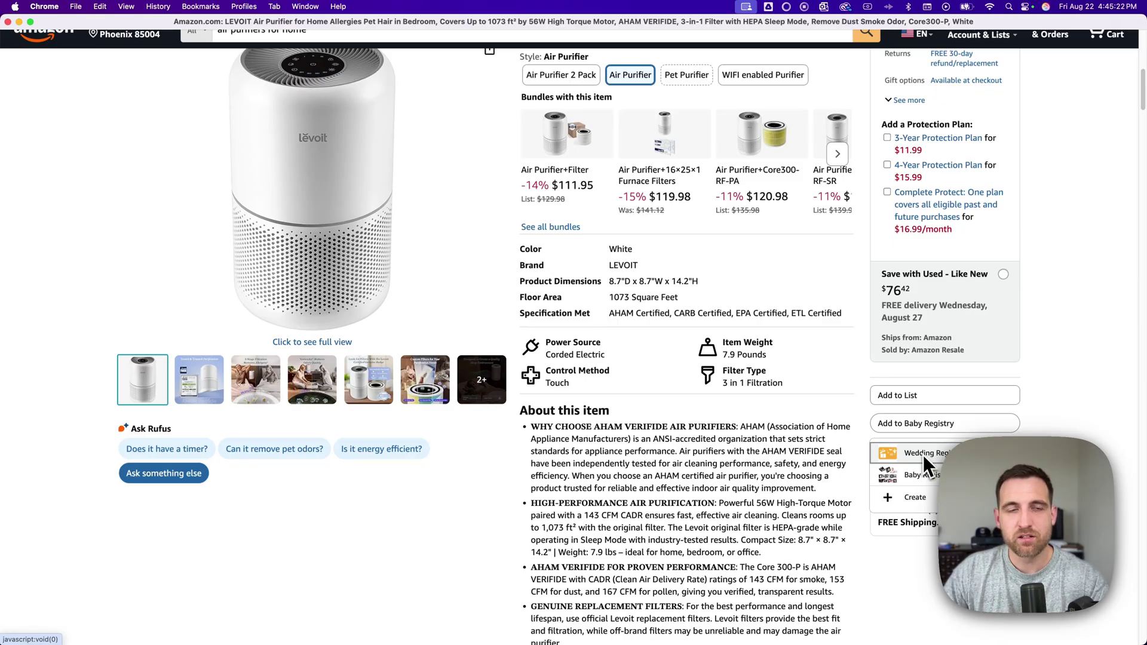
click(923, 455)
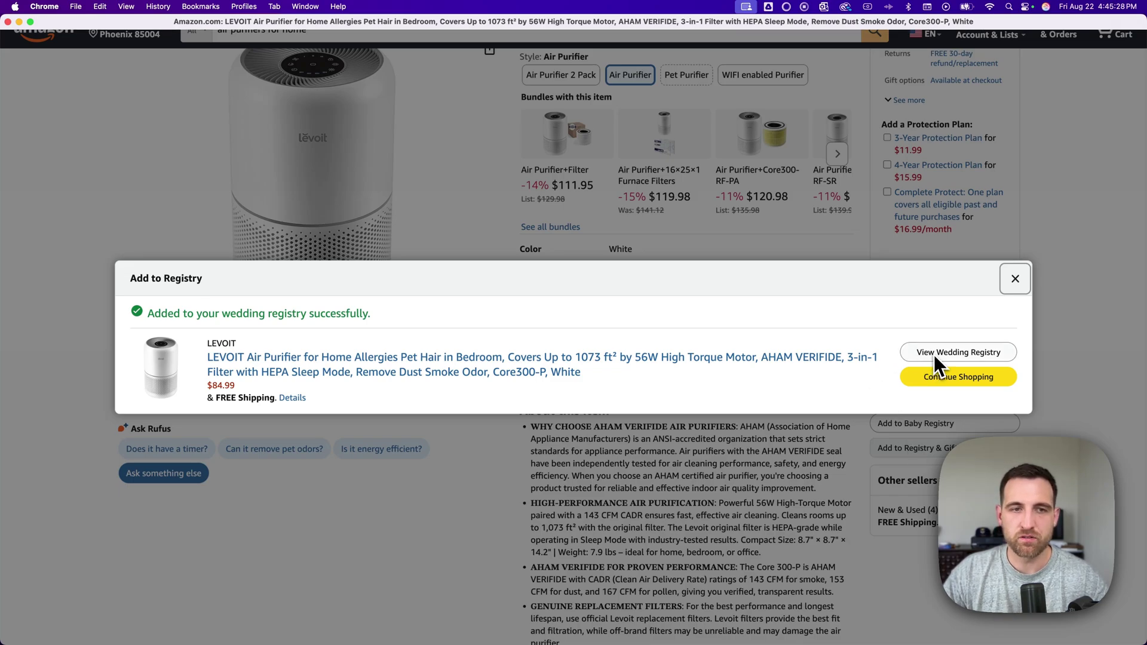
click(934, 354)
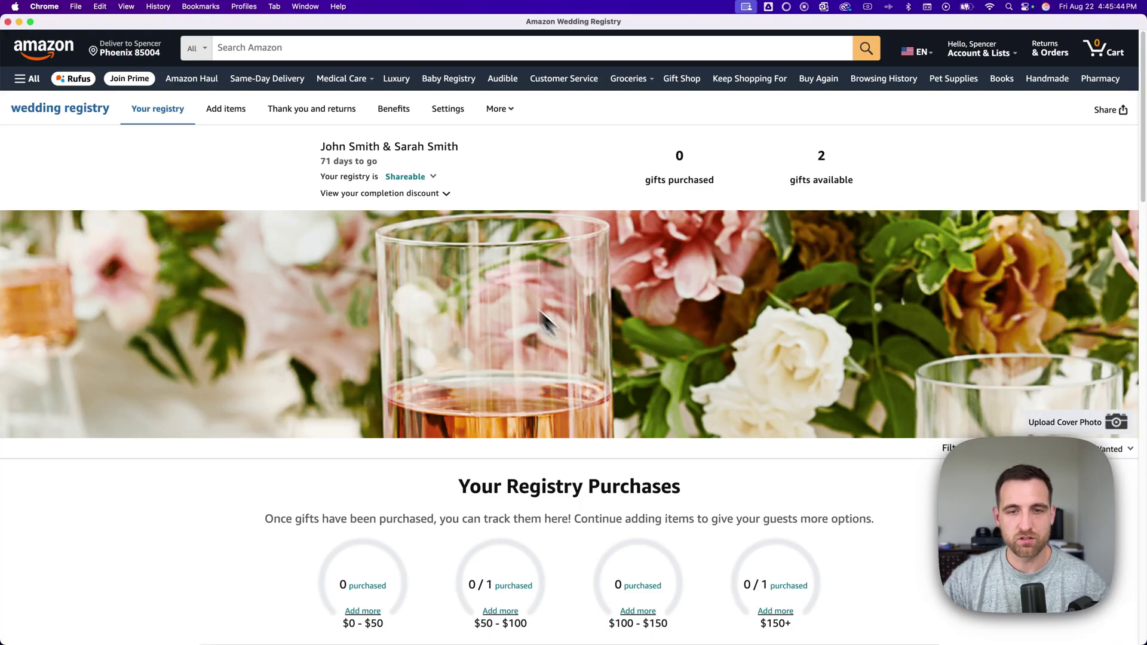
- Scroll the registry to check the $1,000 Gift Card Fund and $84.99 LEVOIT air purifier cards
scroll(478, 257, down, 5)
scroll(454, 238, down, 3)
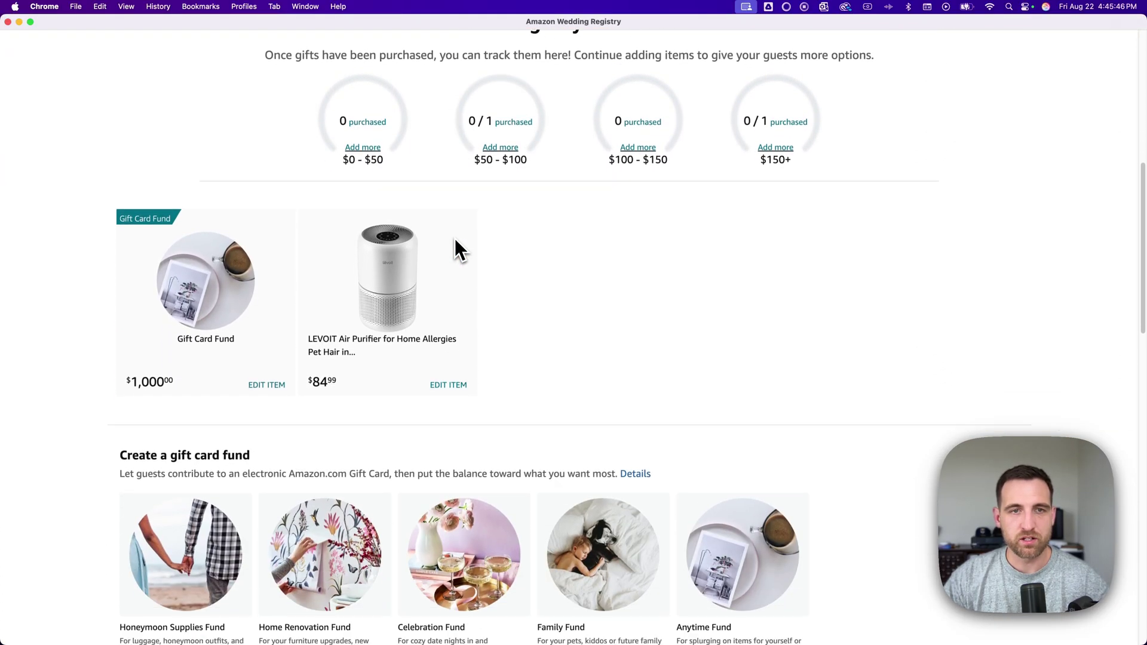
scroll(525, 259, up, 7)
scroll(530, 257, up, 2)
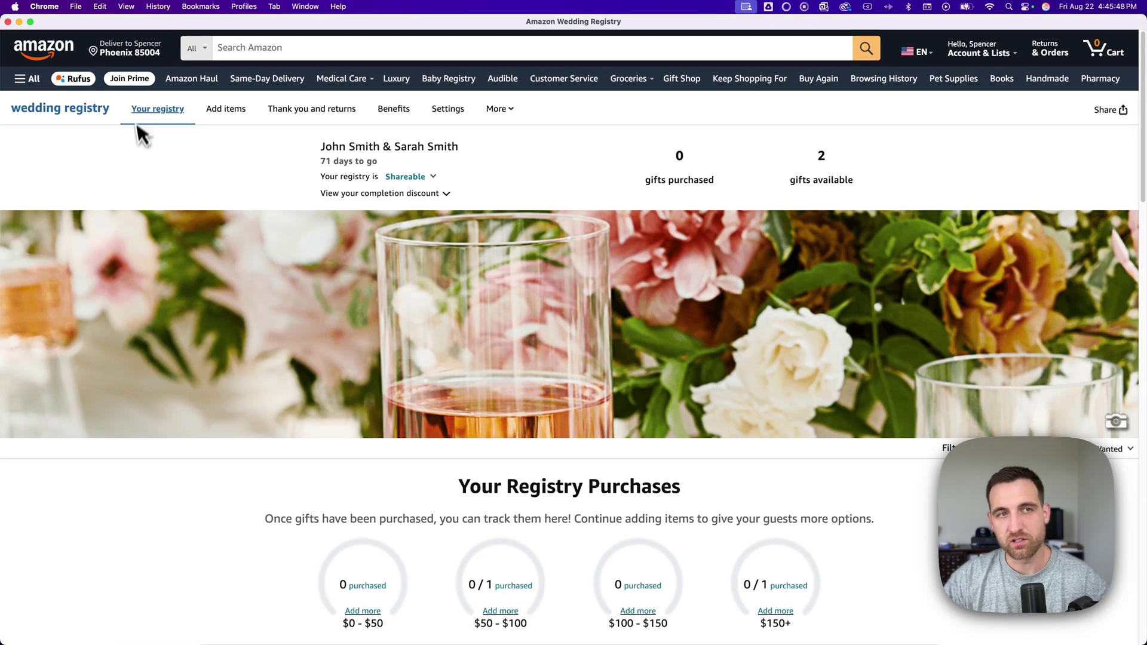
scroll(502, 321, down, 8)
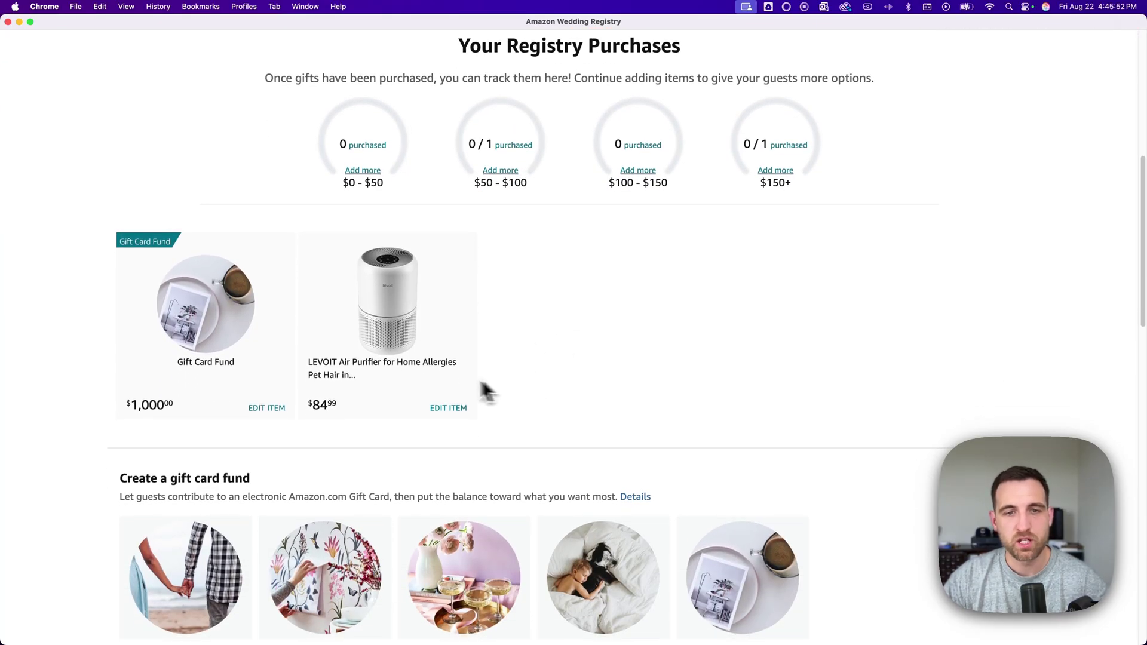
- Open the air purifier's registry edit dialog and keep Need at 1
click(445, 412)
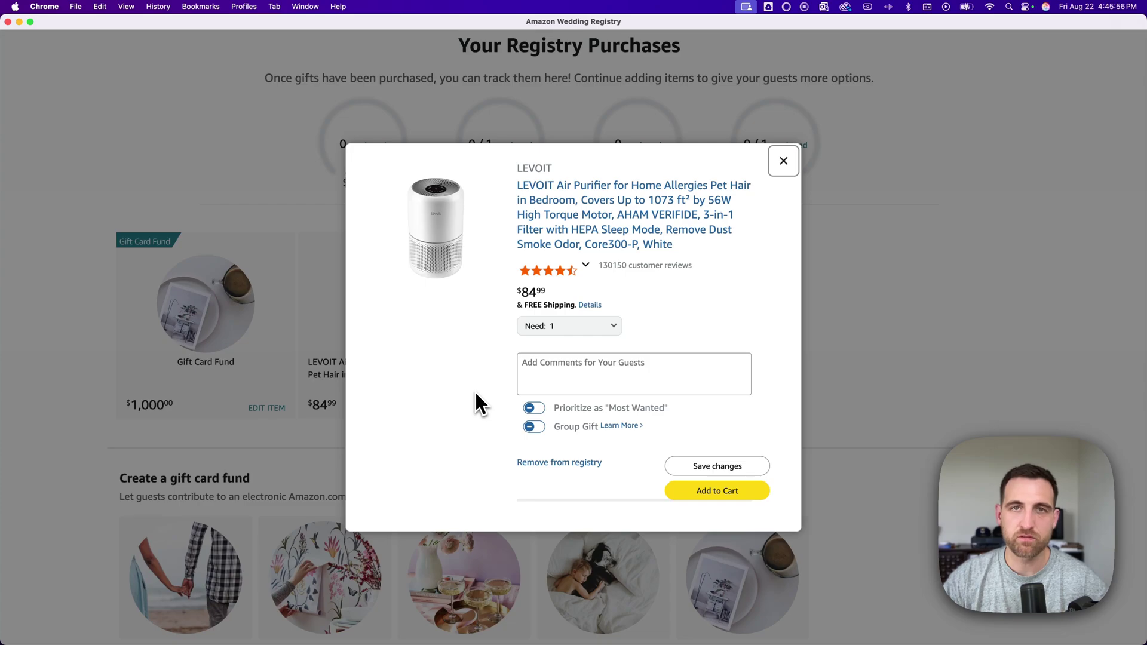
click(614, 326)
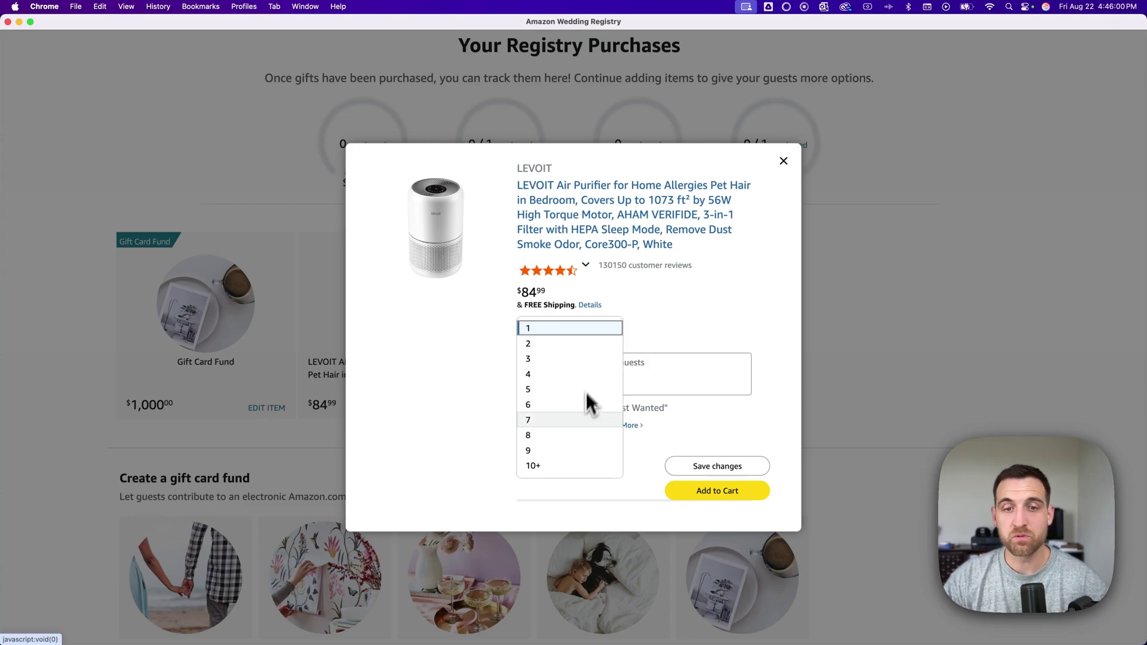
click(698, 329)
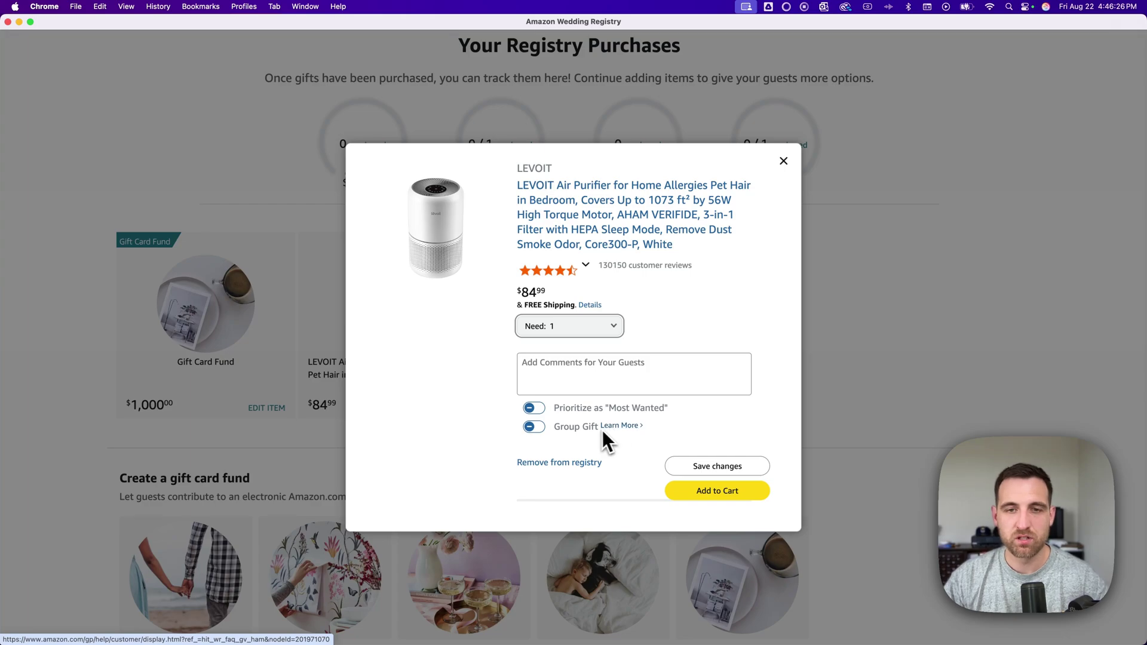
- Switch Group Gift off for the air purifier, leaving Most Wanted off
click(539, 429)
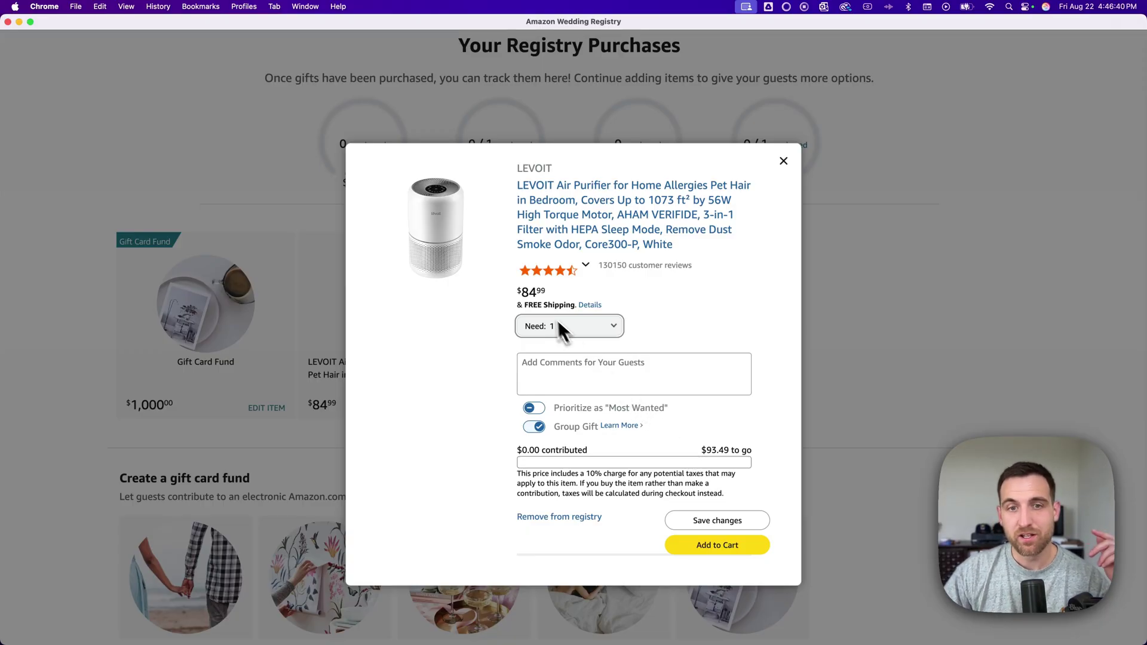
drag(525, 295, 554, 292)
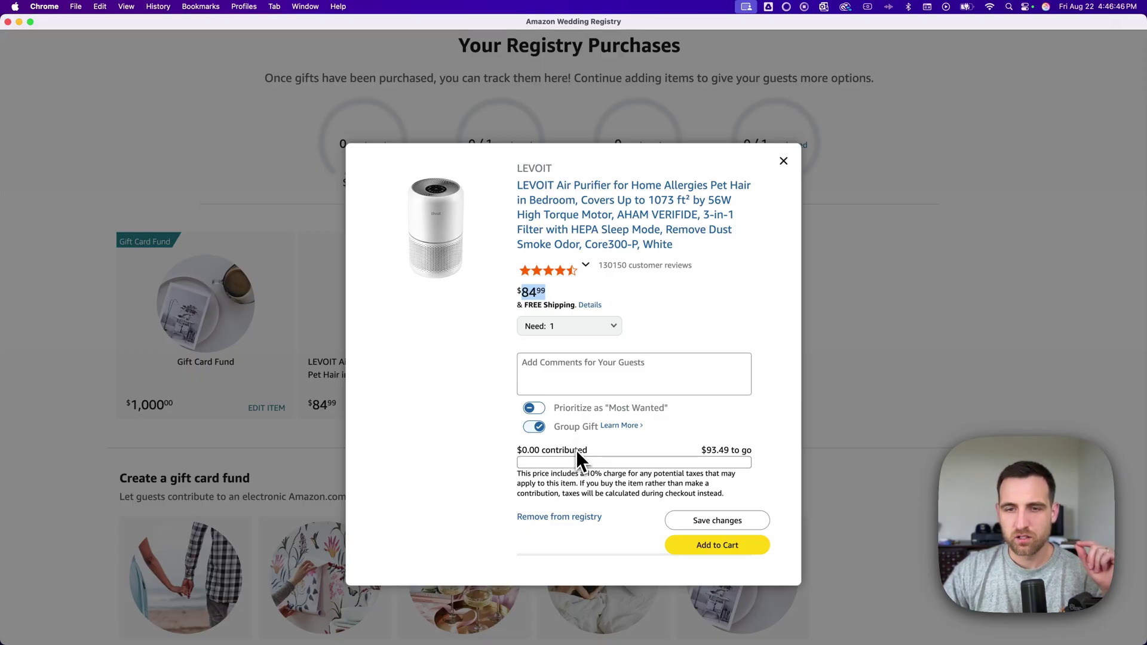
click(528, 479)
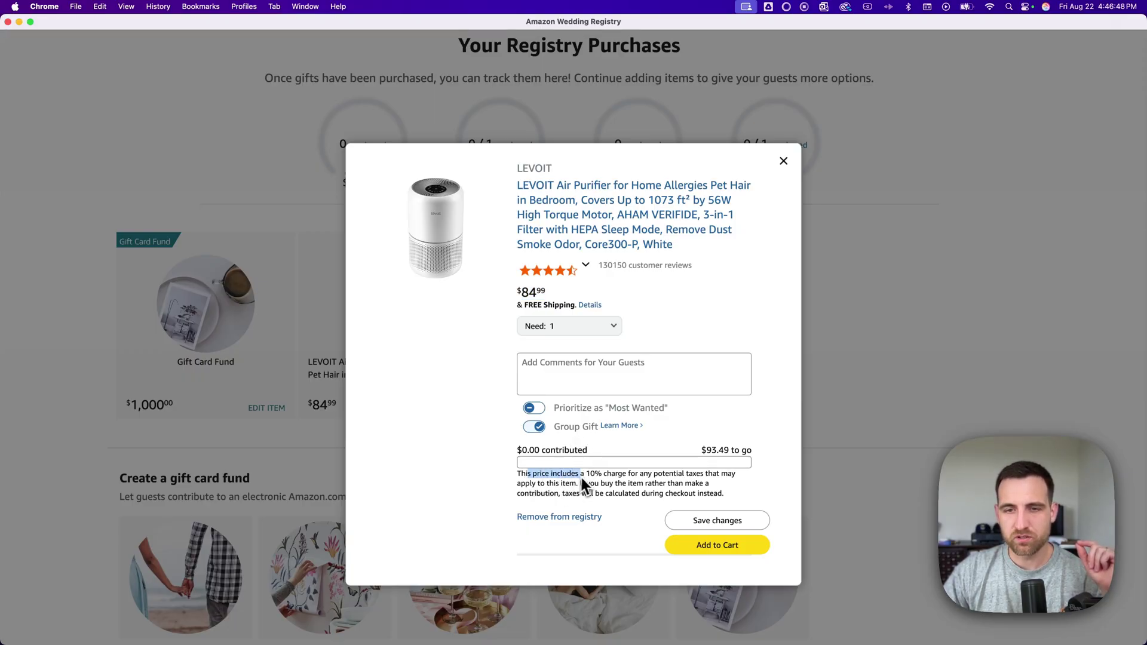
drag(614, 481, 586, 492)
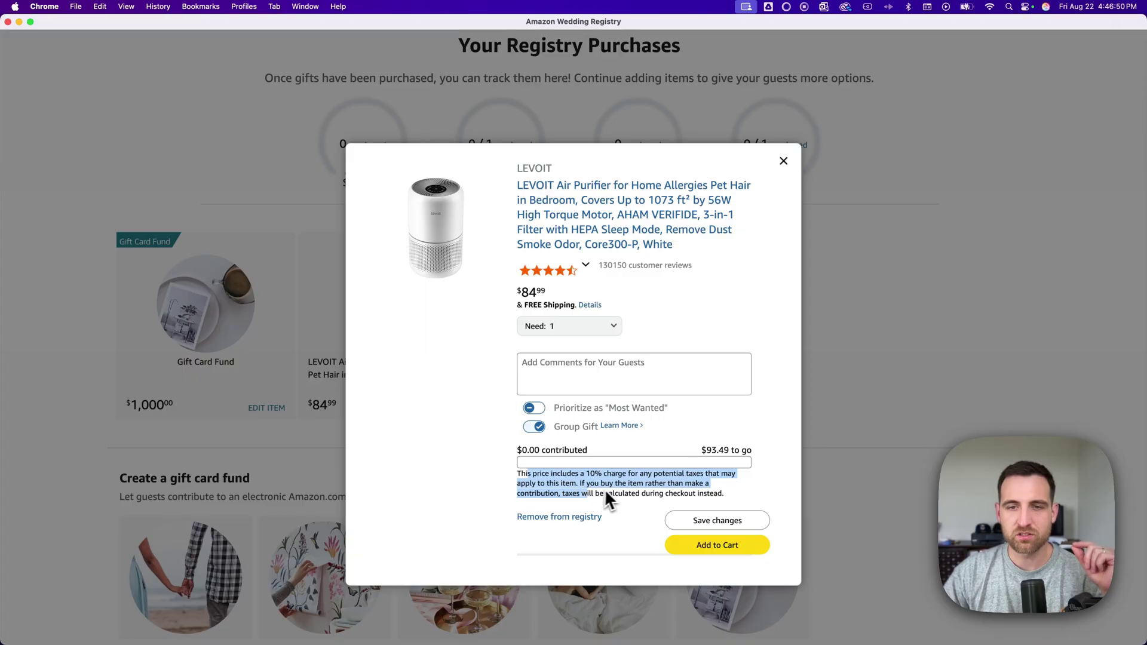
click(608, 492)
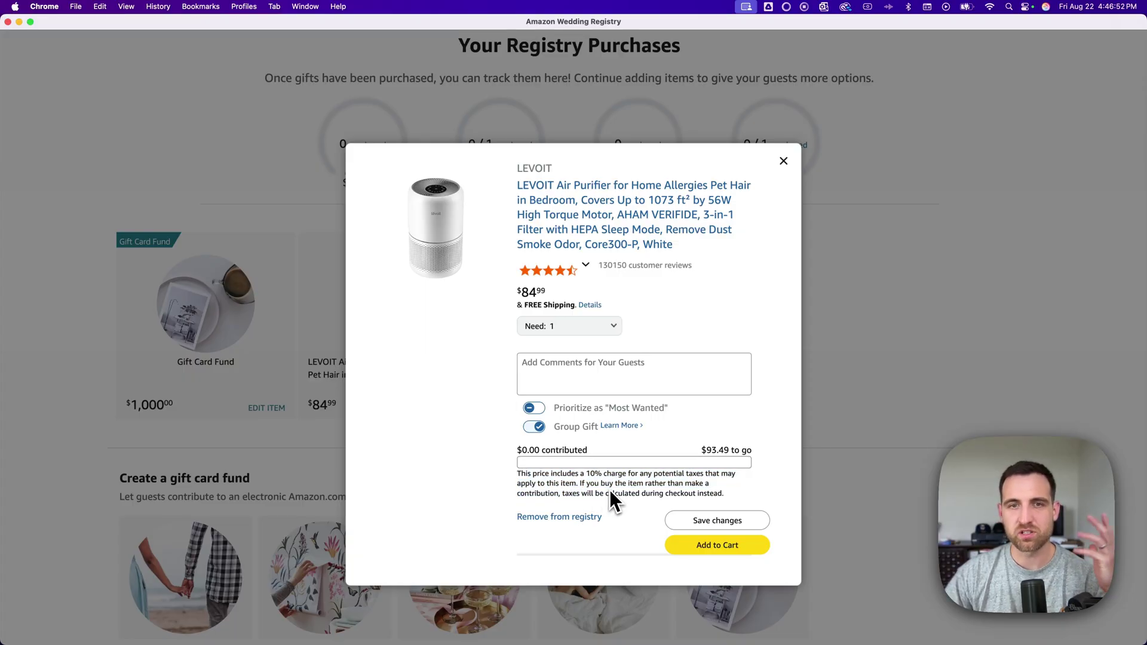
click(542, 426)
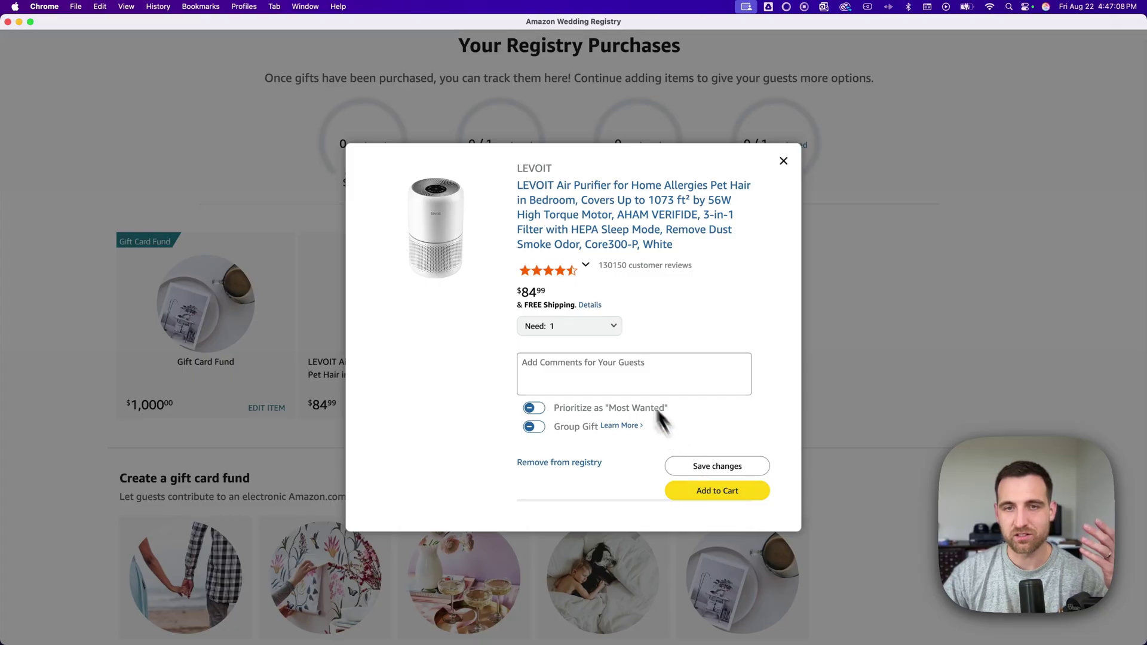
- Confirm the air purifier's Need quantity stays at 1 and close its item dialog
click(590, 326)
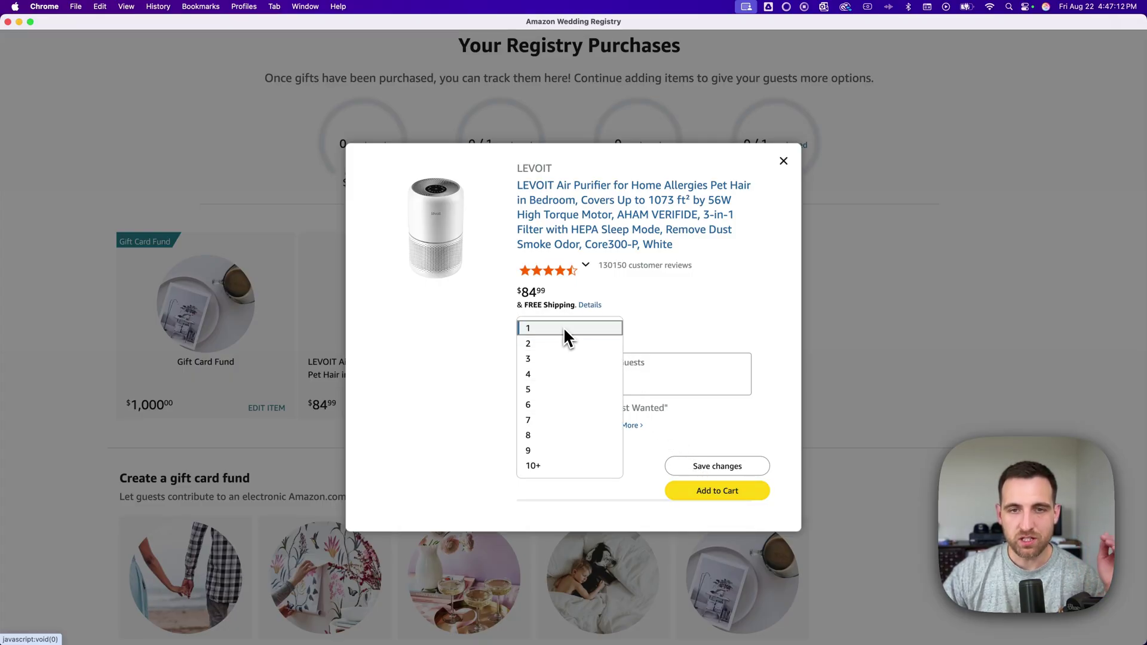
click(564, 328)
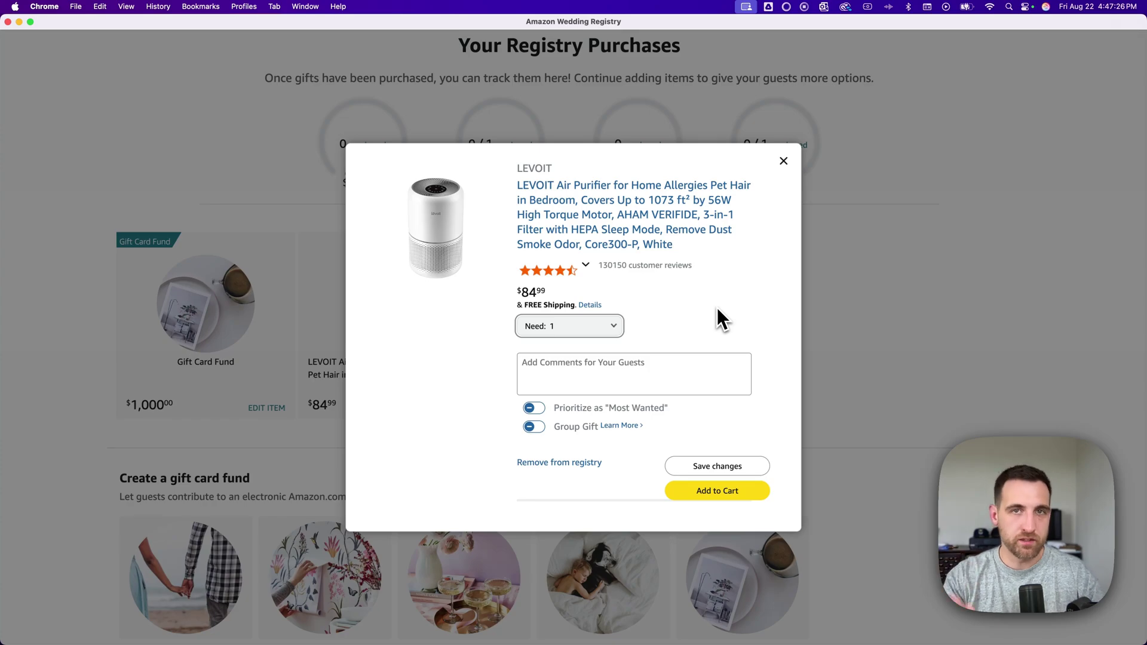
click(712, 307)
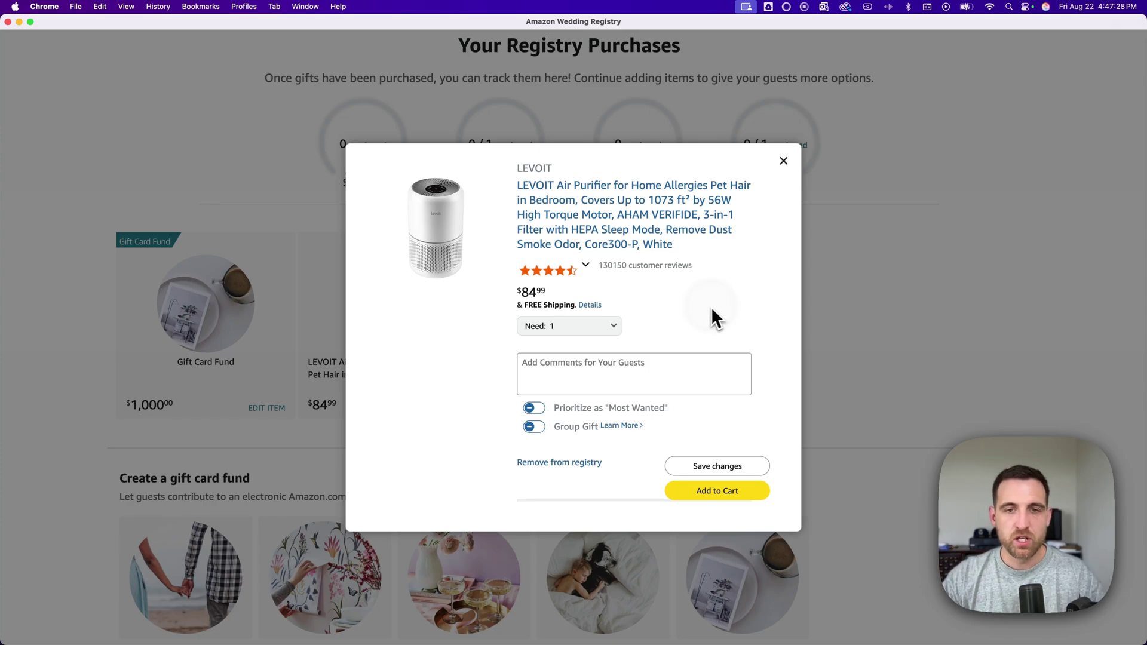
click(604, 326)
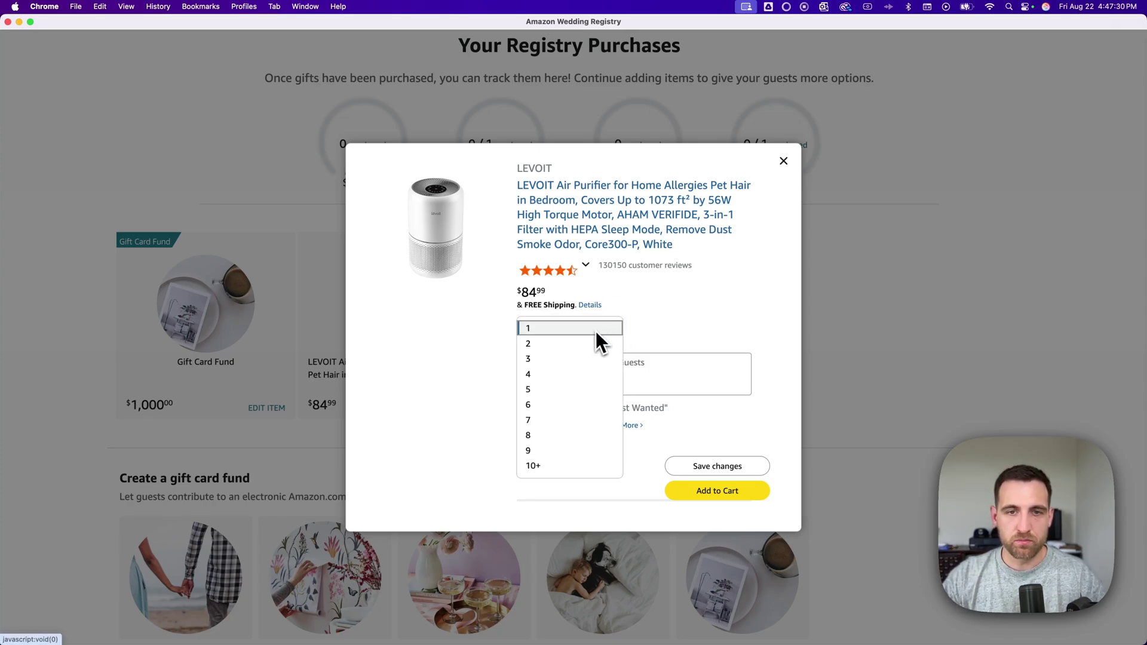
click(719, 301)
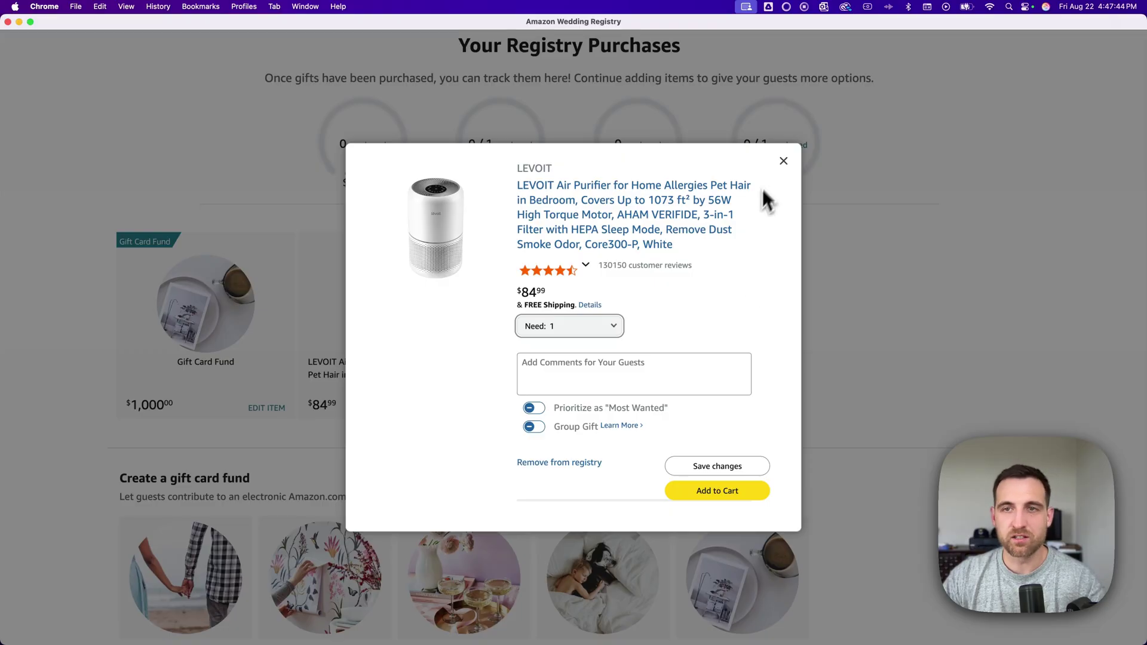
click(784, 160)
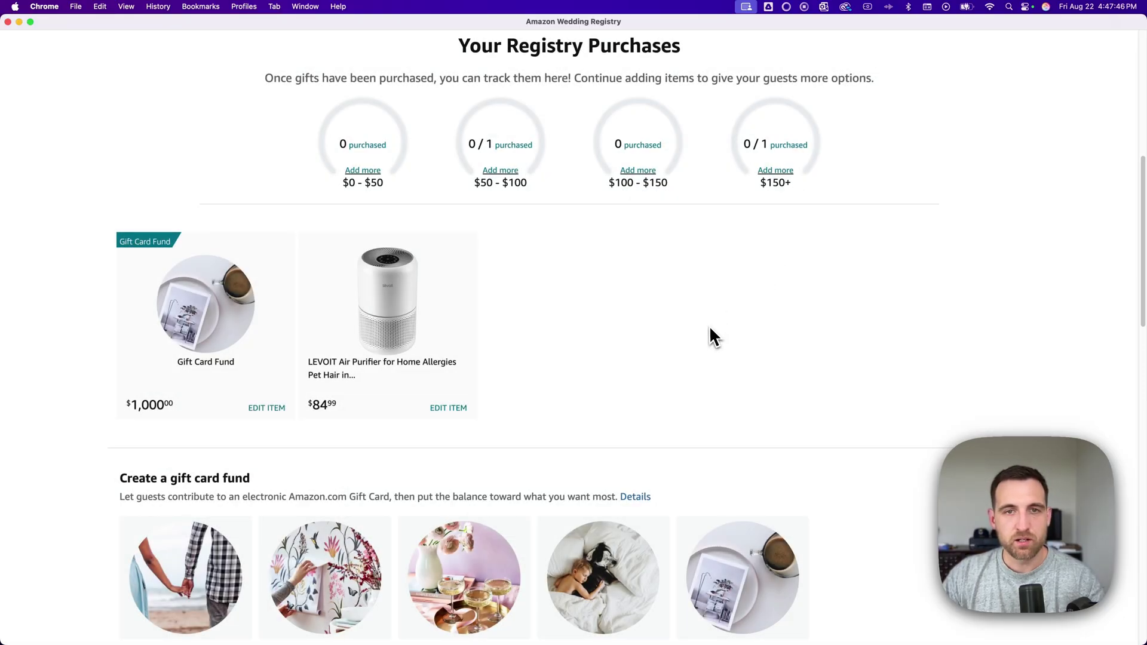
scroll(563, 263, down, 3)
scroll(650, 230, up, 9)
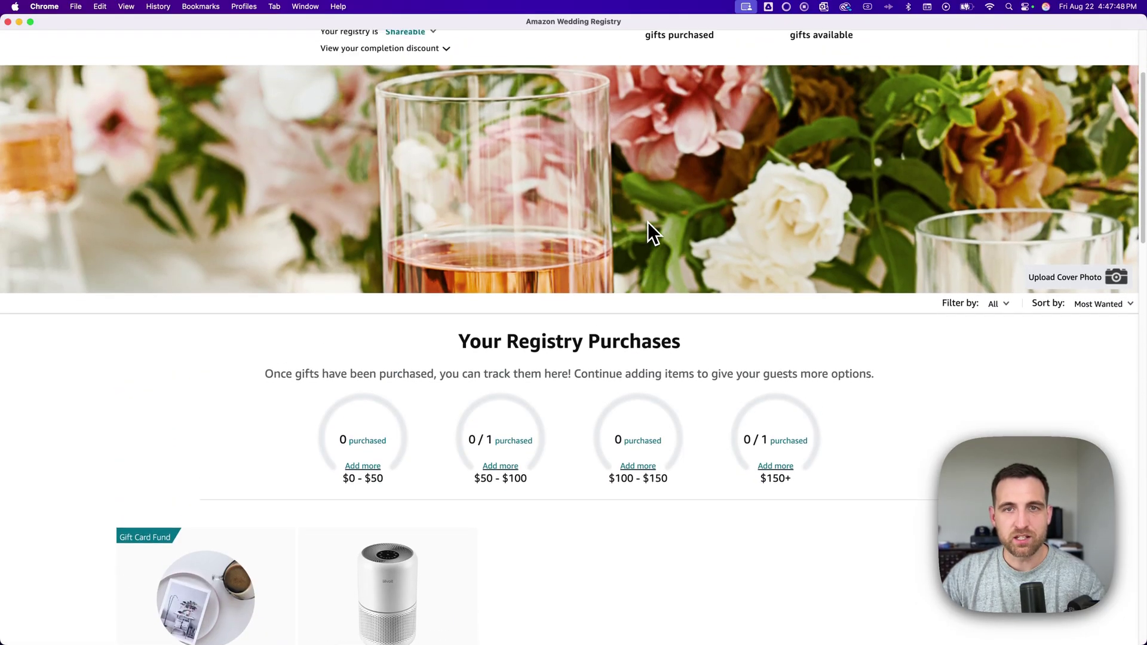
scroll(646, 229, down, 5)
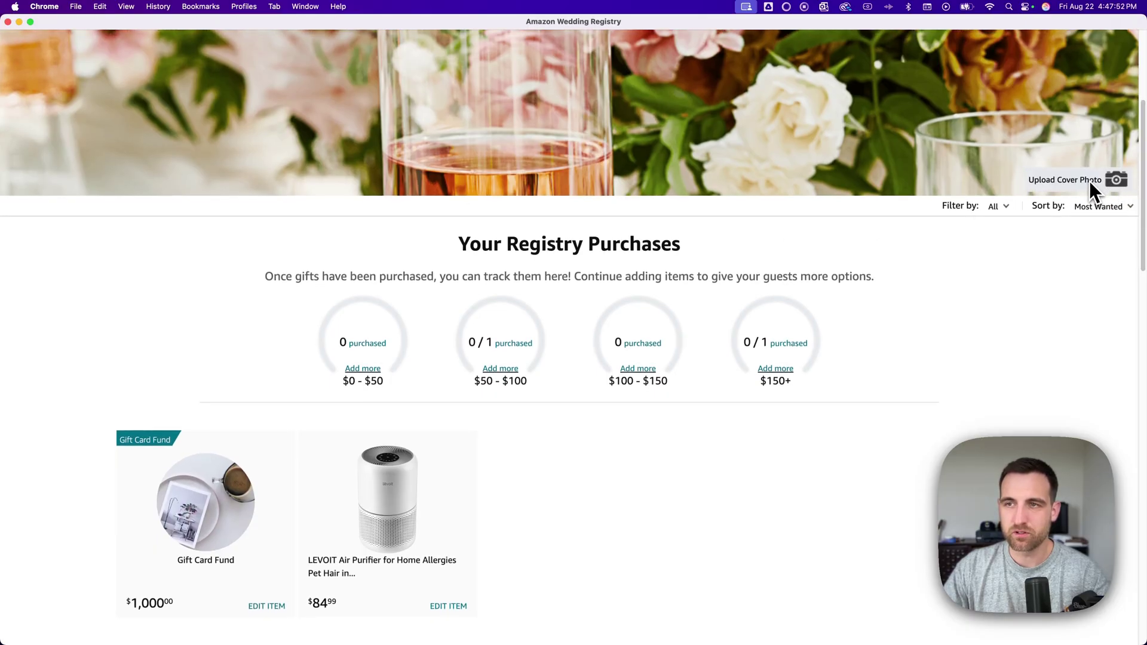
scroll(528, 159, up, 3)
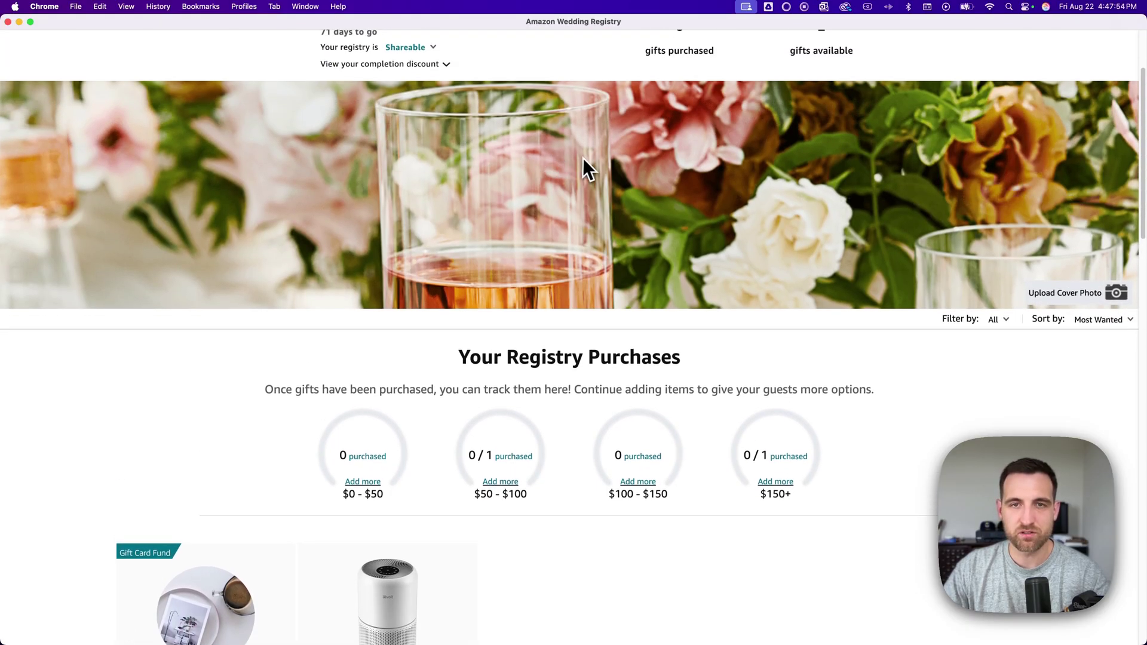
scroll(866, 197, down, 2)
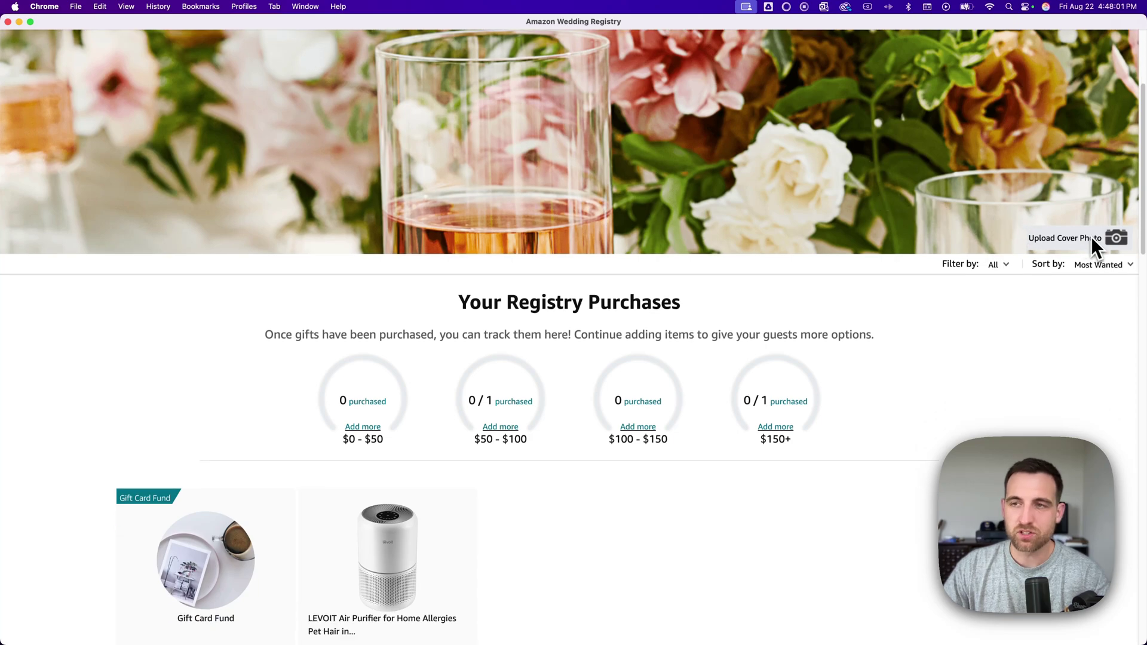
scroll(1077, 227, down, 2)
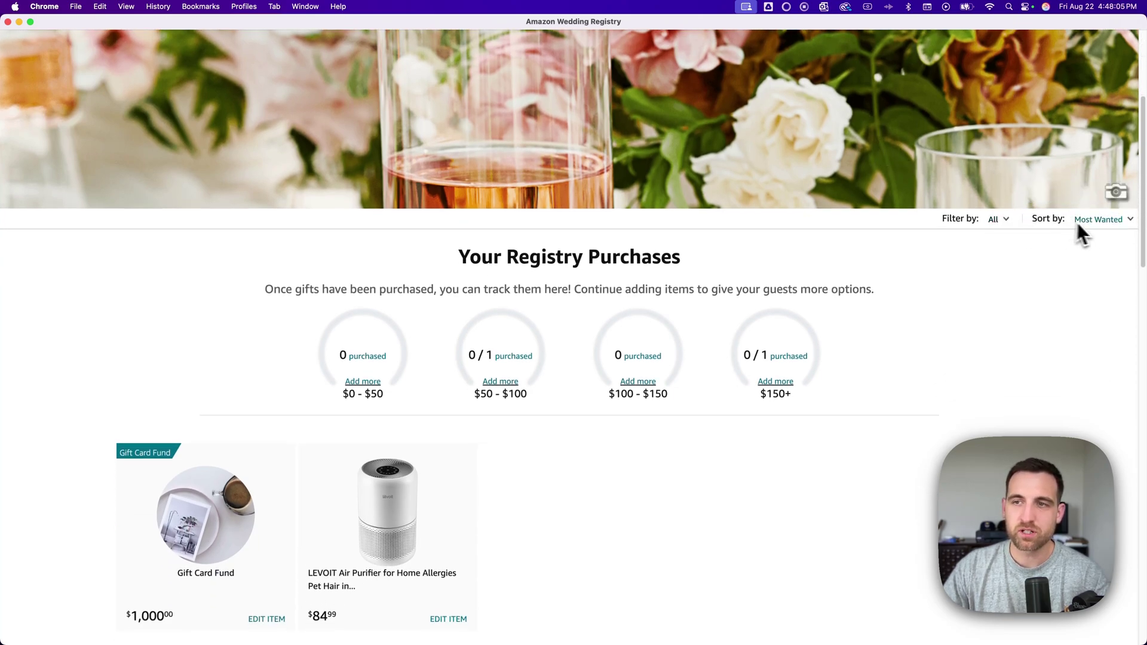
scroll(879, 293, down, 8)
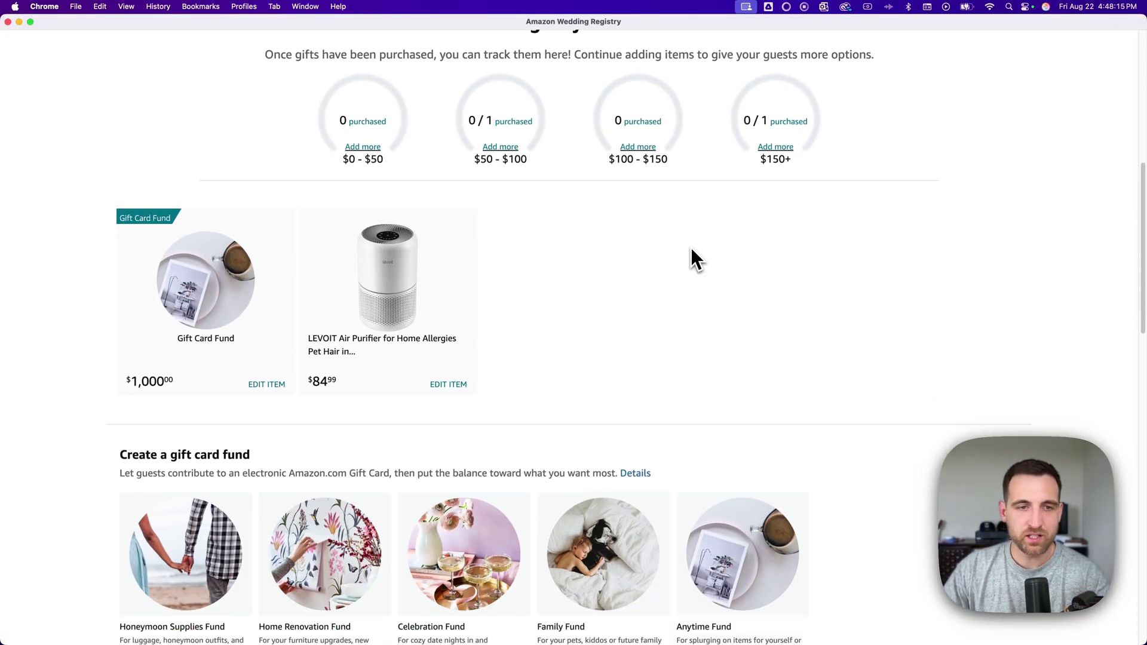
scroll(680, 250, down, 6)
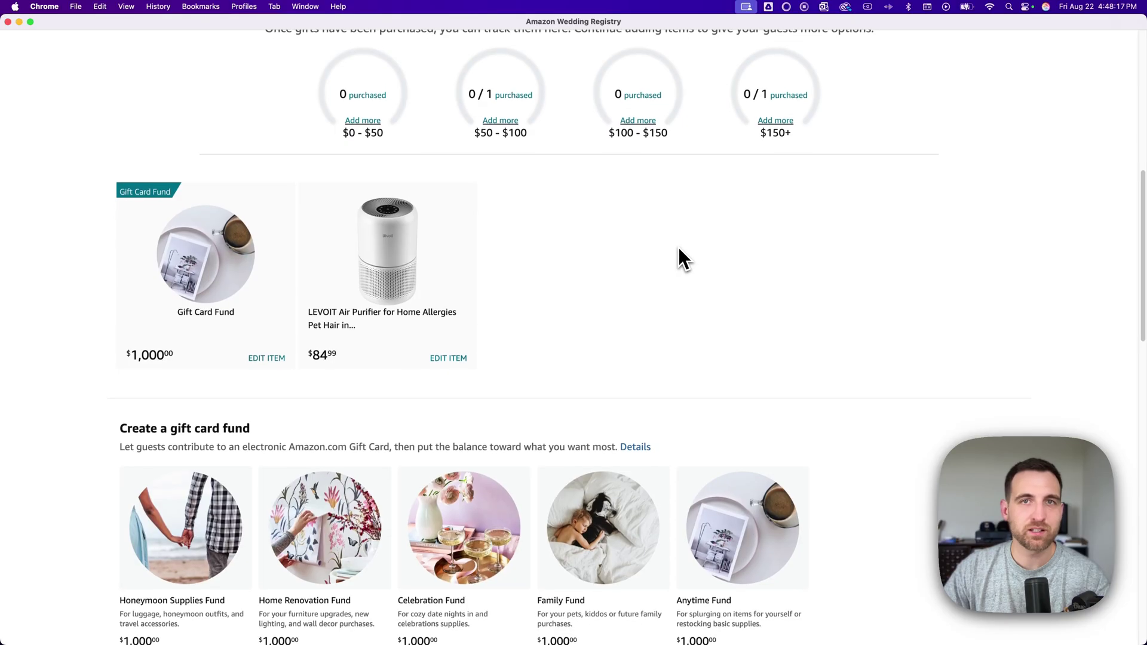
scroll(679, 248, down, 4)
scroll(678, 247, up, 20)
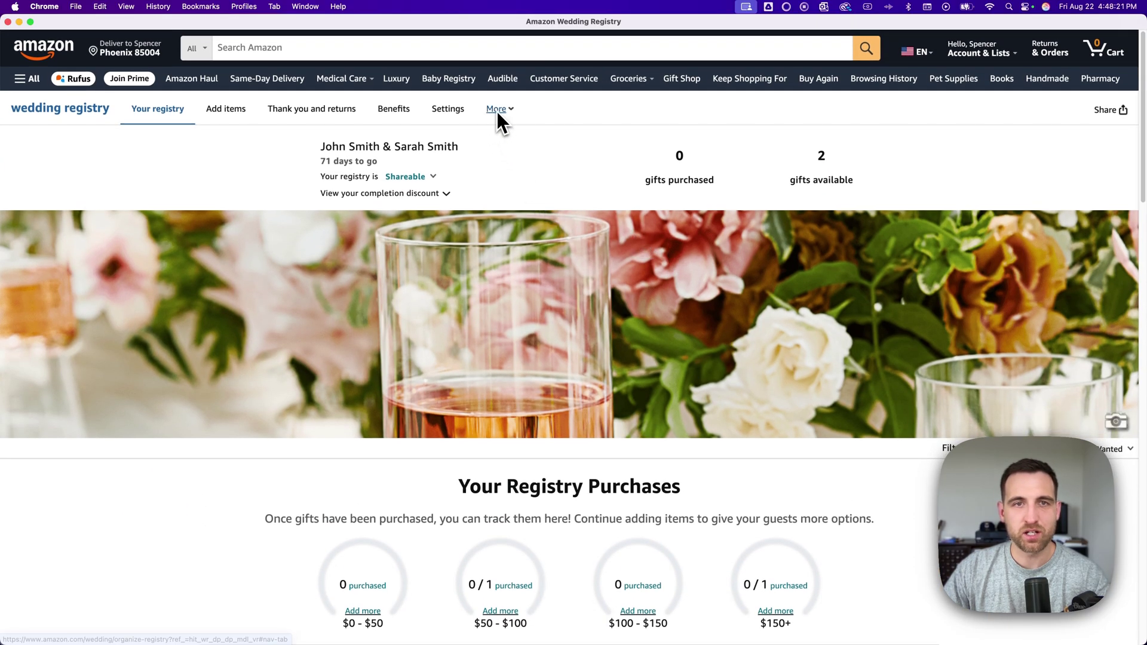
- Go to the registry Benefits page under More, then open Share Your Registry
mouse_move(490, 113)
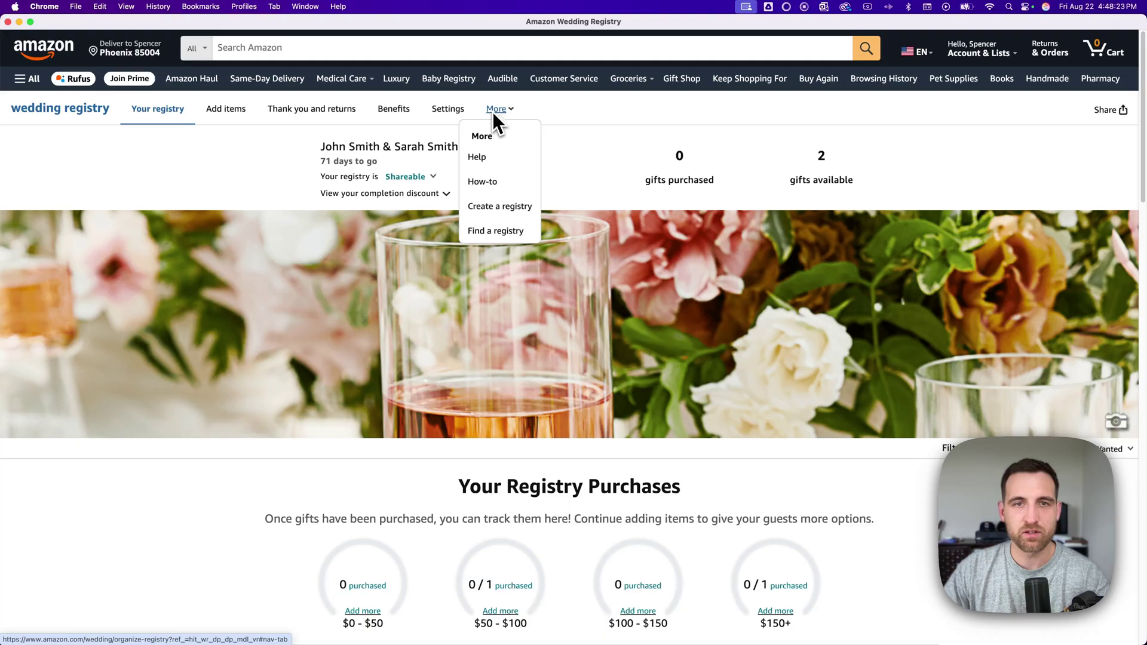
click(394, 108)
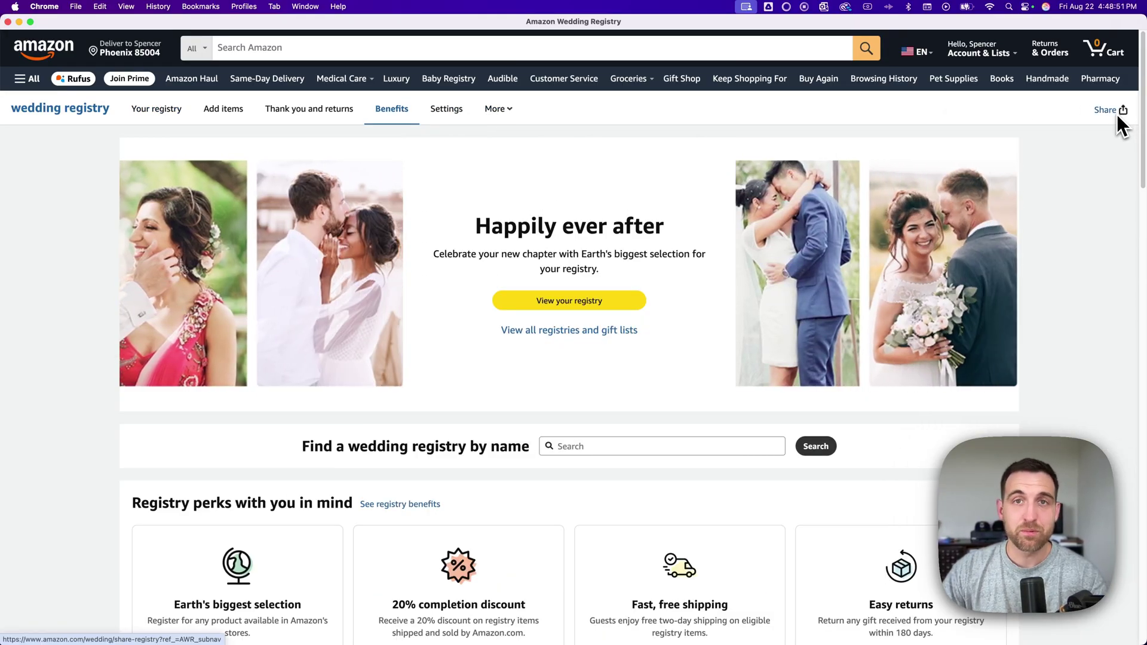
click(1119, 114)
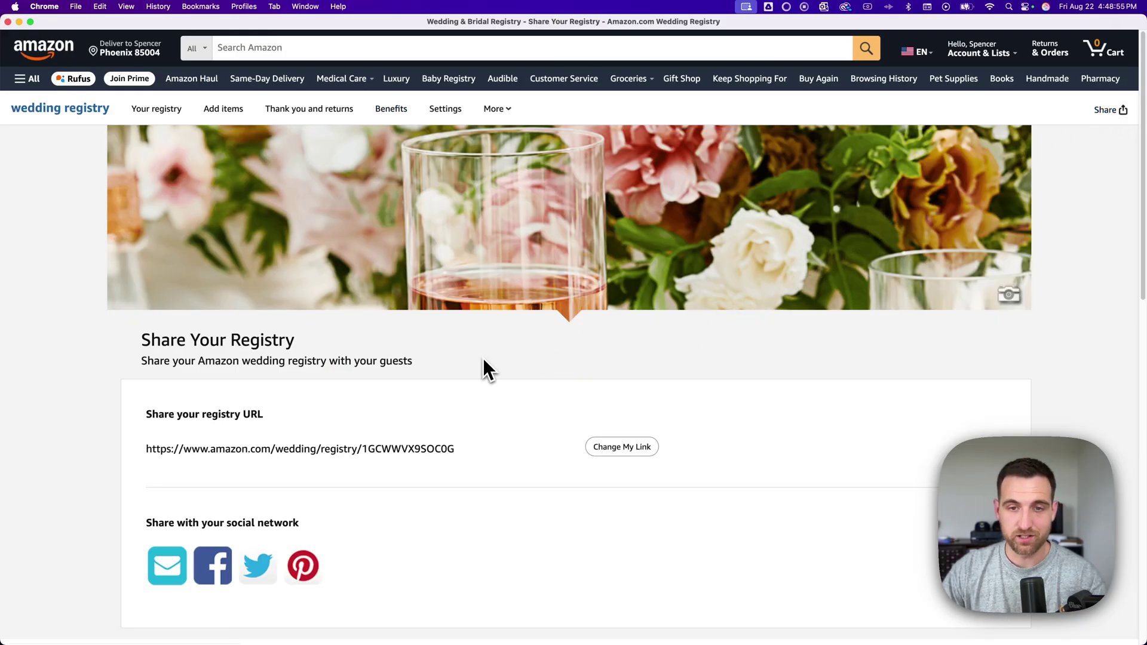
- Try saving an empty custom share link, which is rejected for needing at least 4 characters
scroll(485, 366, down, 3)
scroll(487, 374, down, 2)
scroll(484, 364, up, 3)
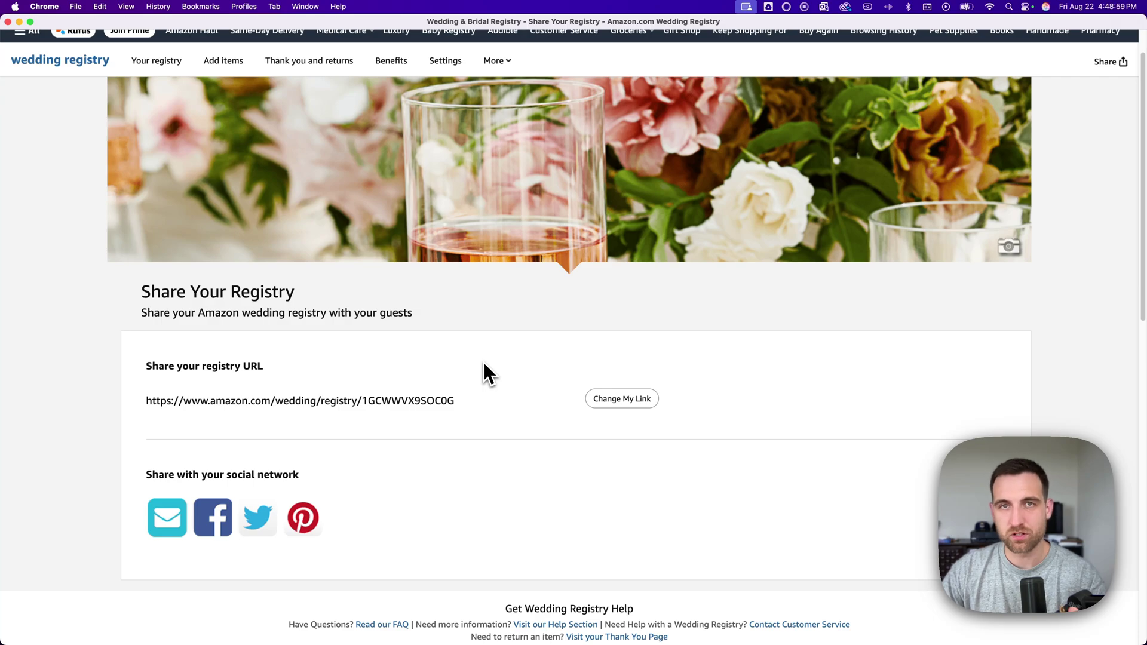
click(622, 399)
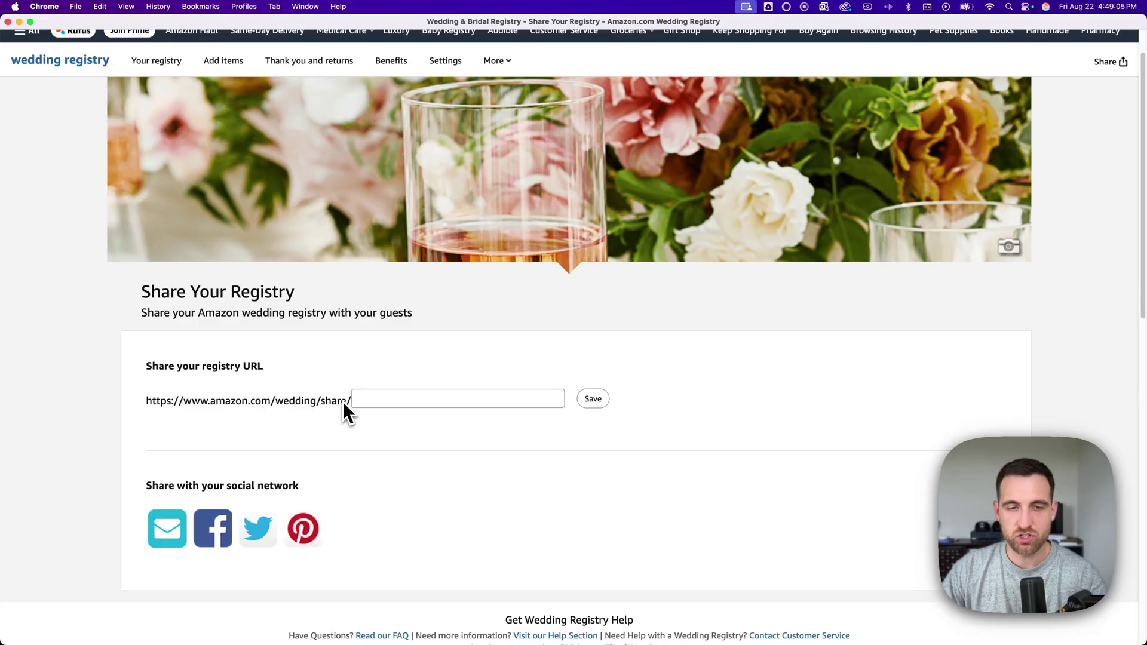
click(382, 399)
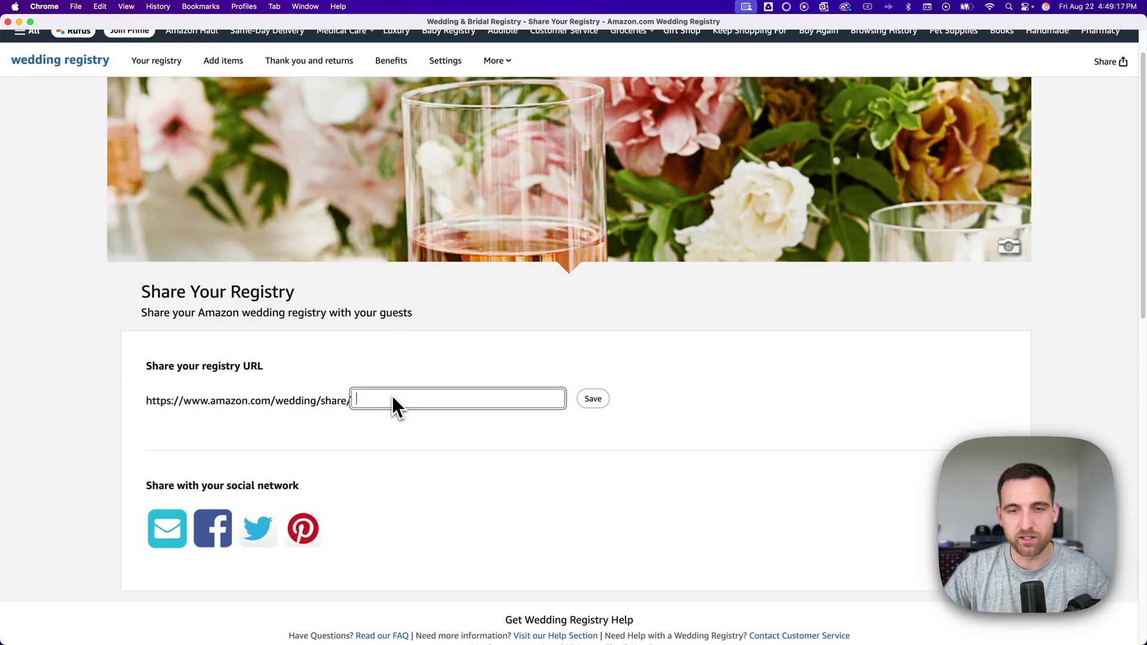
click(604, 375)
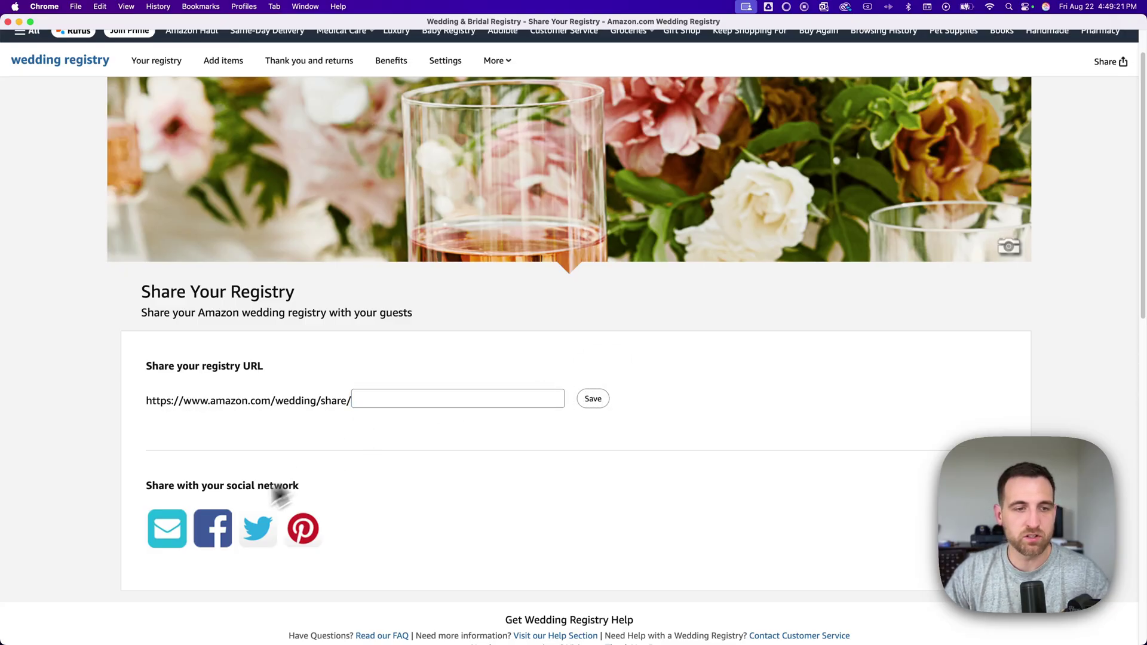
click(597, 400)
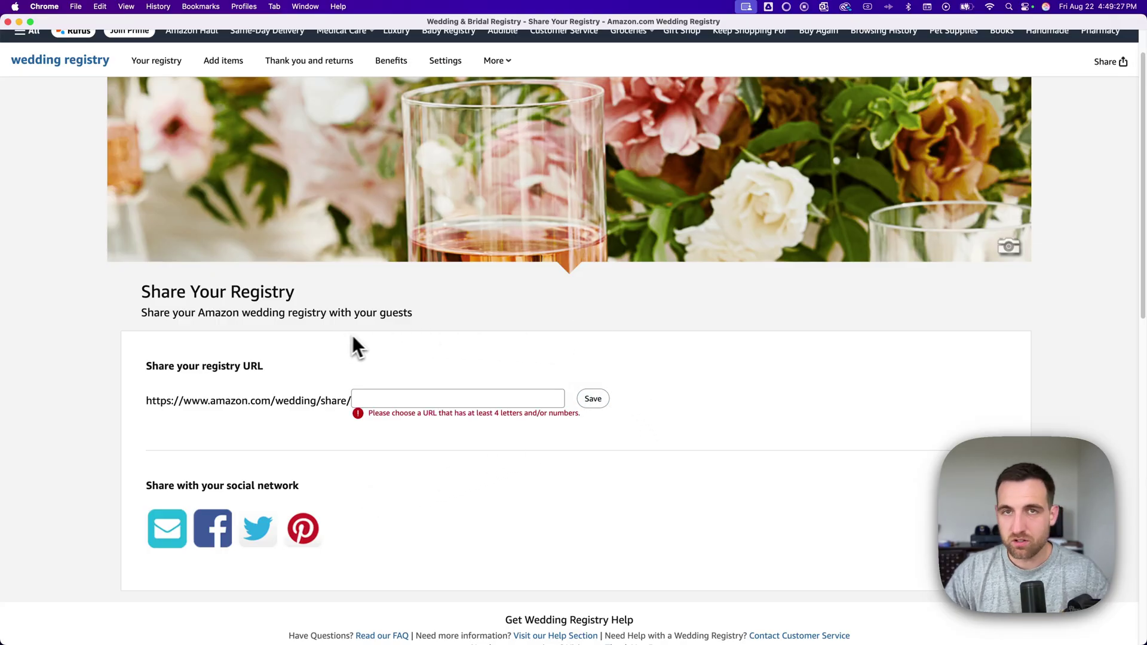
- Return to the wedding registry home page via the 'wedding registry' link
scroll(378, 347, up, 1)
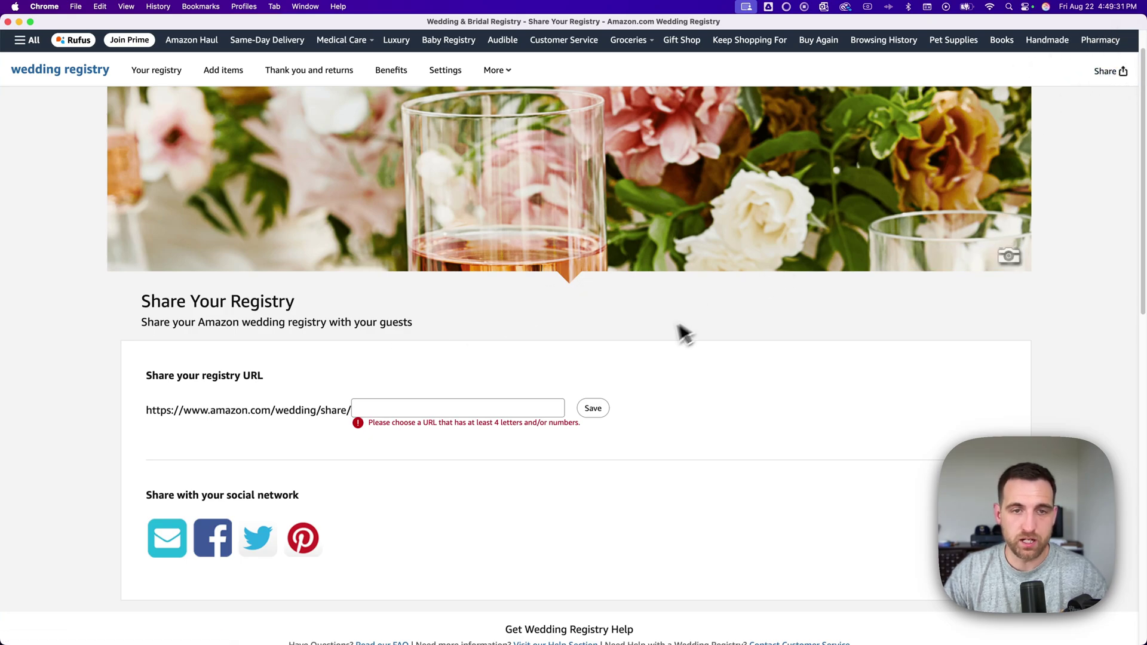
click(87, 73)
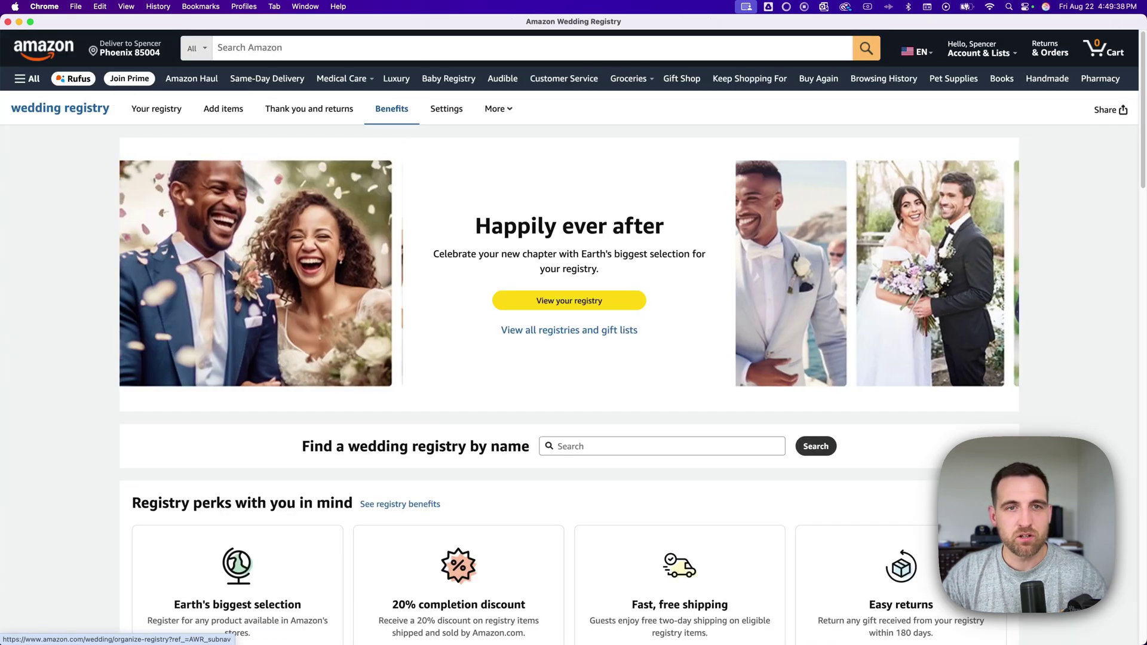
scroll(440, 333, down, 3)
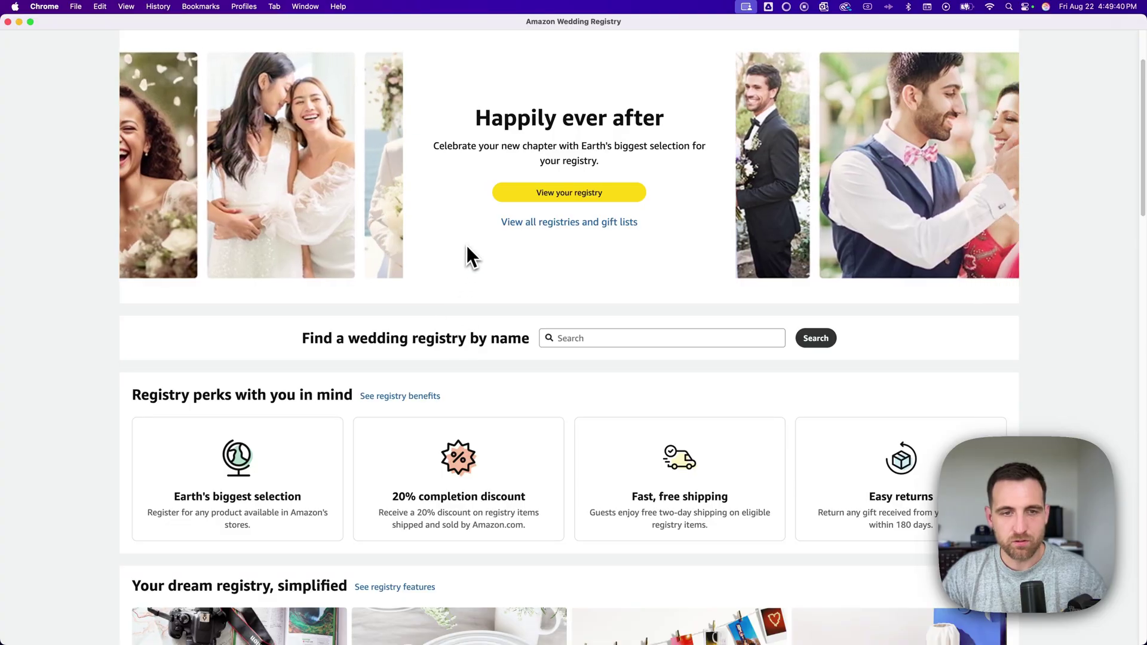